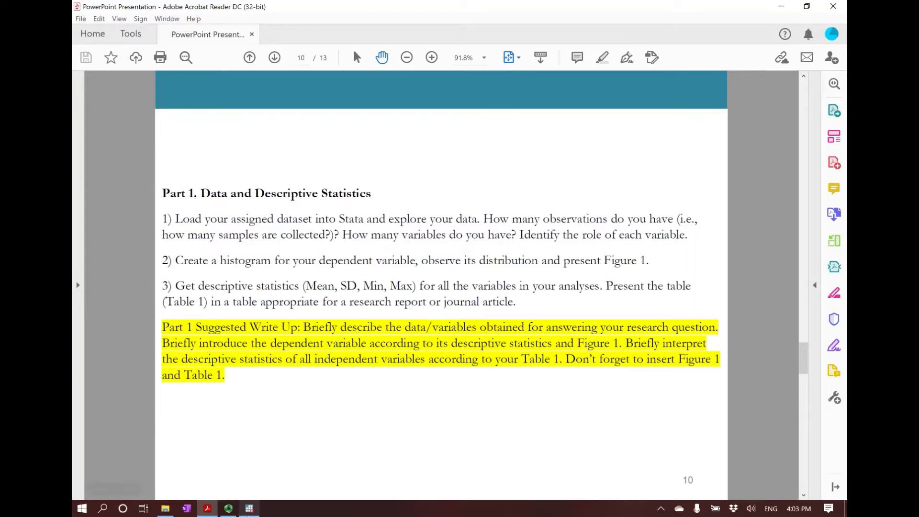
Switch to Stata and choose the Final Project - Data workbook as the Excel spreadsheet to import
left_click(251, 509)
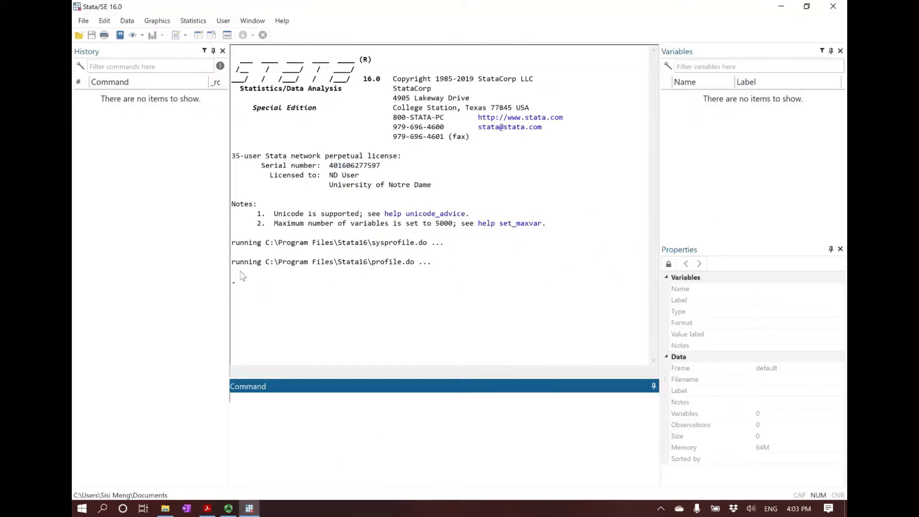
left_click(82, 21)
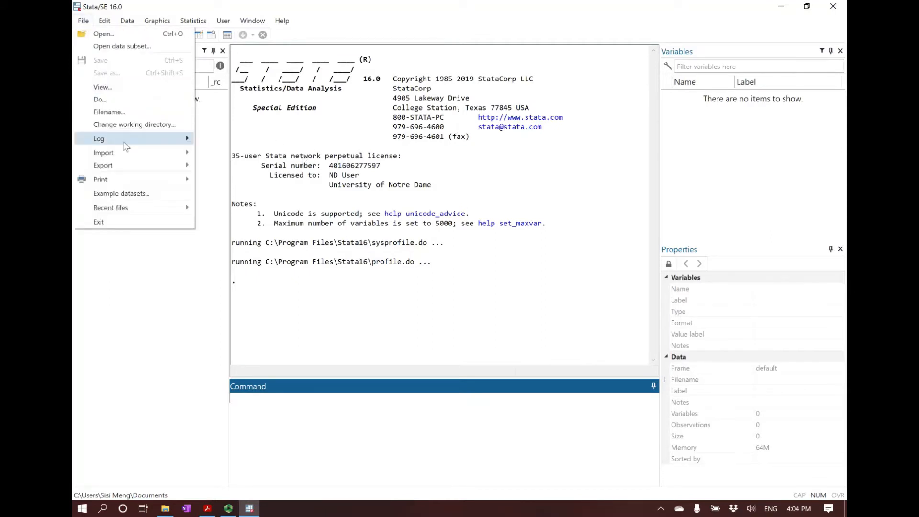
mouse_move(123, 154)
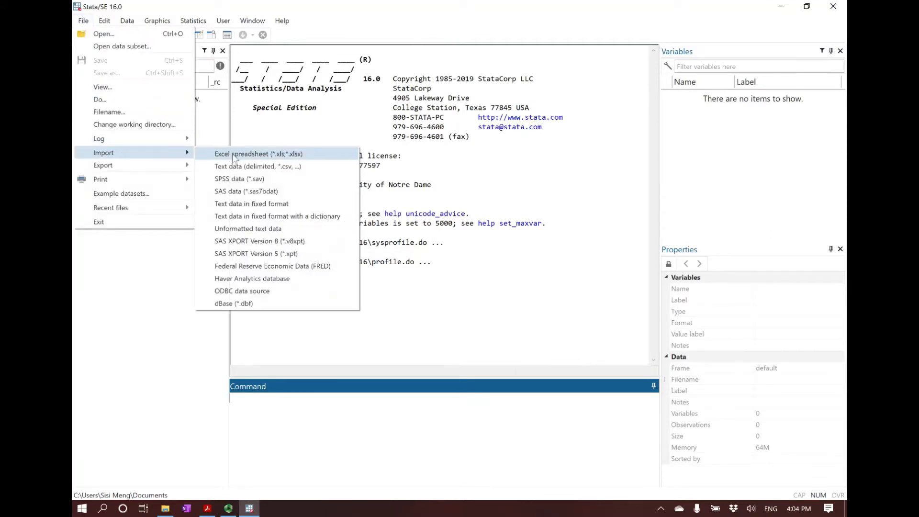
left_click(263, 154)
left_click(558, 227)
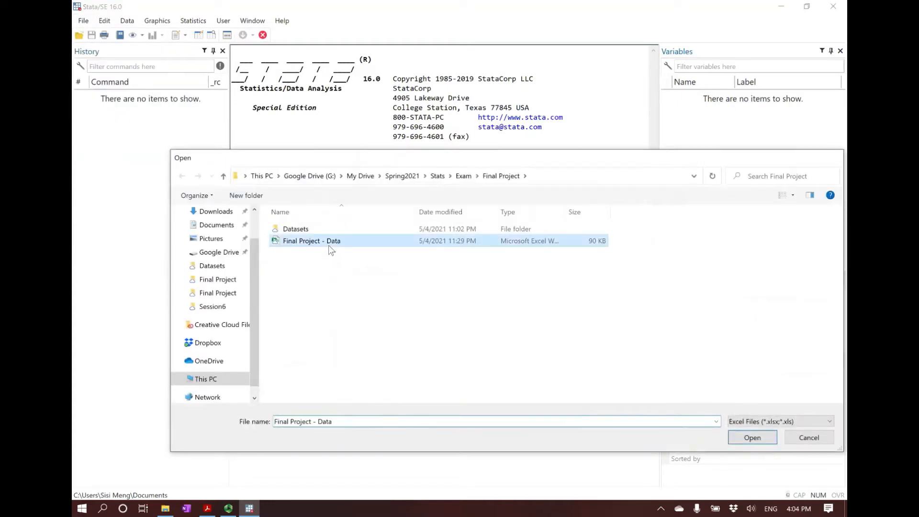
double_click(328, 242)
Import the Earnings worksheet, treating the first row as variable names
left_click(387, 257)
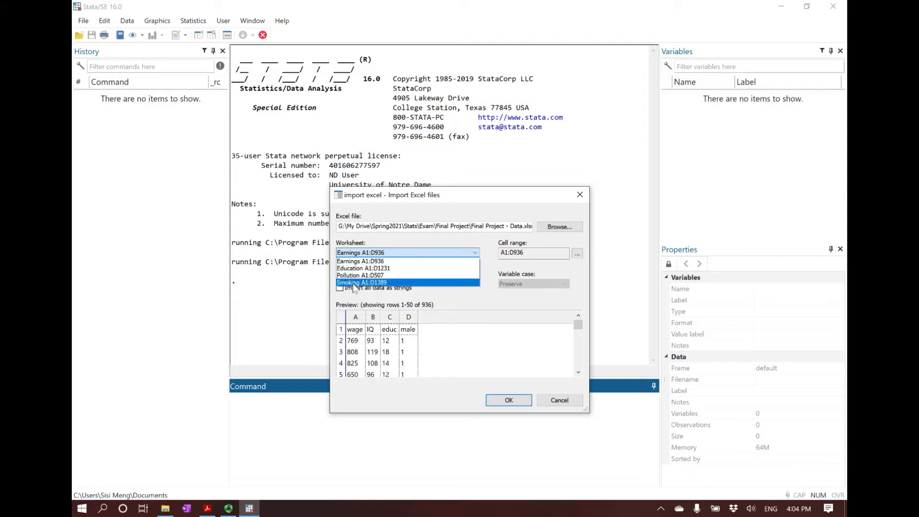
left_click(380, 263)
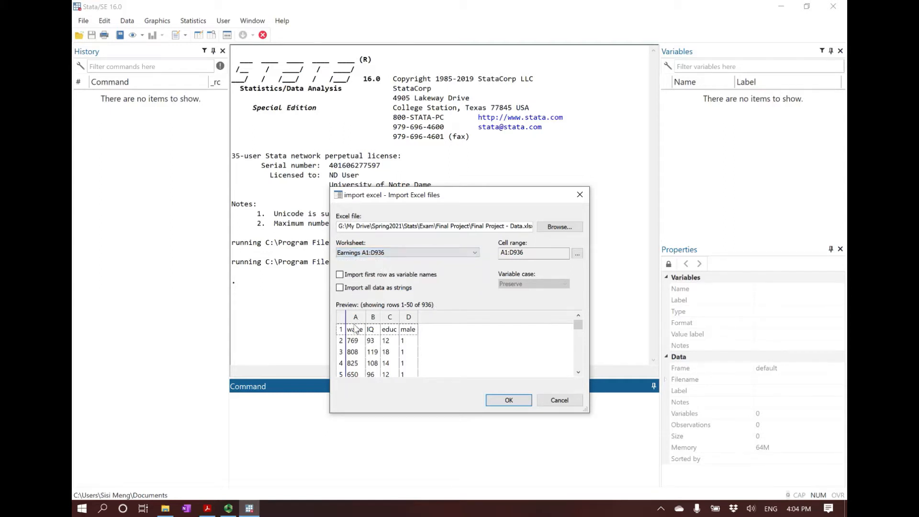
left_click(339, 275)
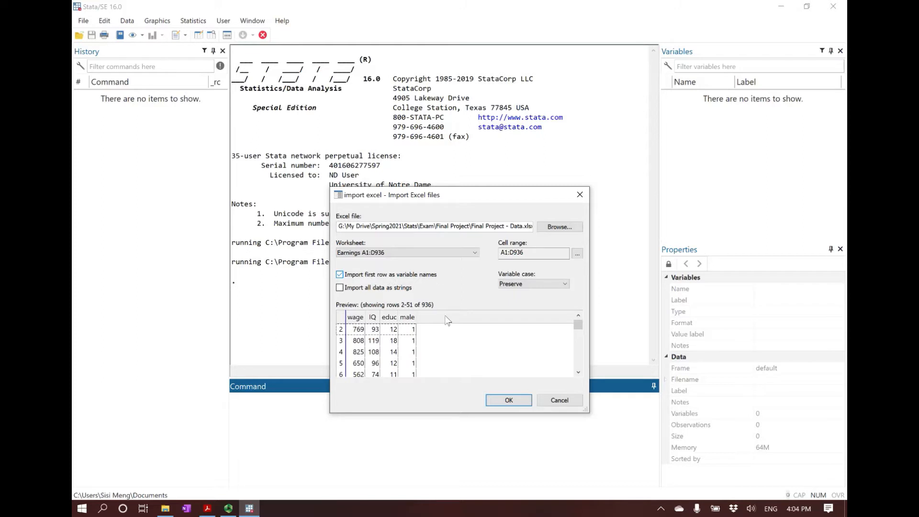
left_click(509, 399)
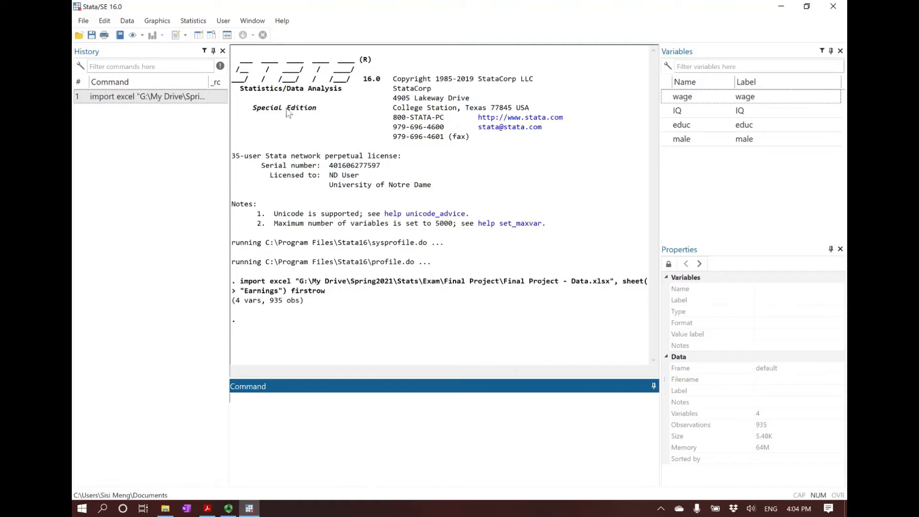
Browse the imported wage, IQ, educ and male records in the Data Editor and close it
left_click(199, 35)
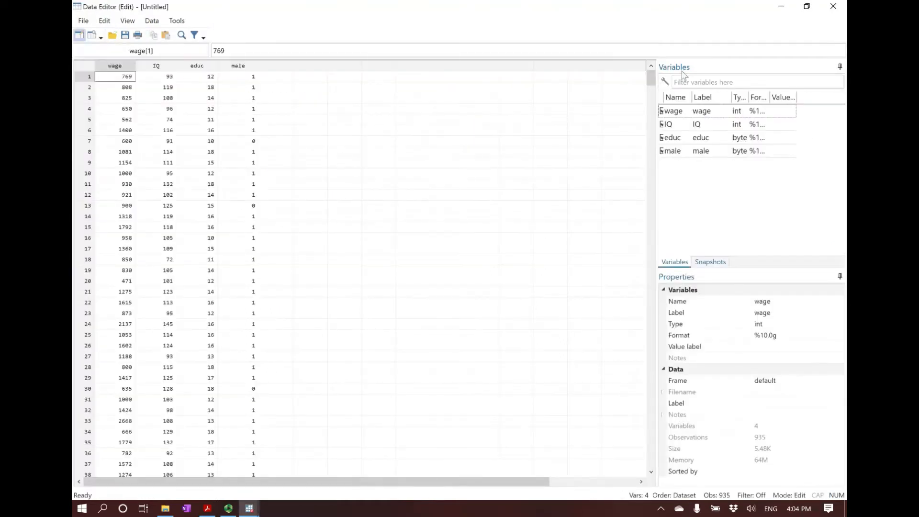
left_click_drag(651, 79, 574, 347)
left_click(833, 6)
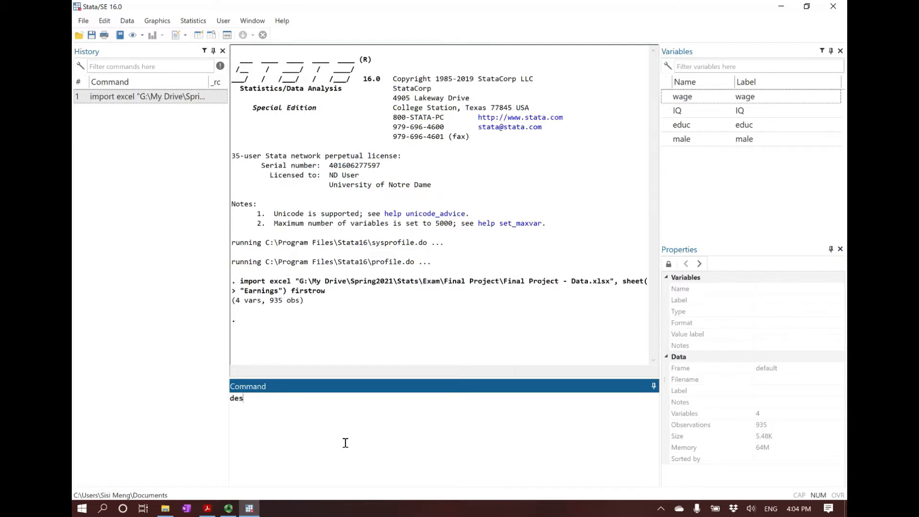
Describe the dataset with the des command and check its observation count, variable count and variable list
key("Return")
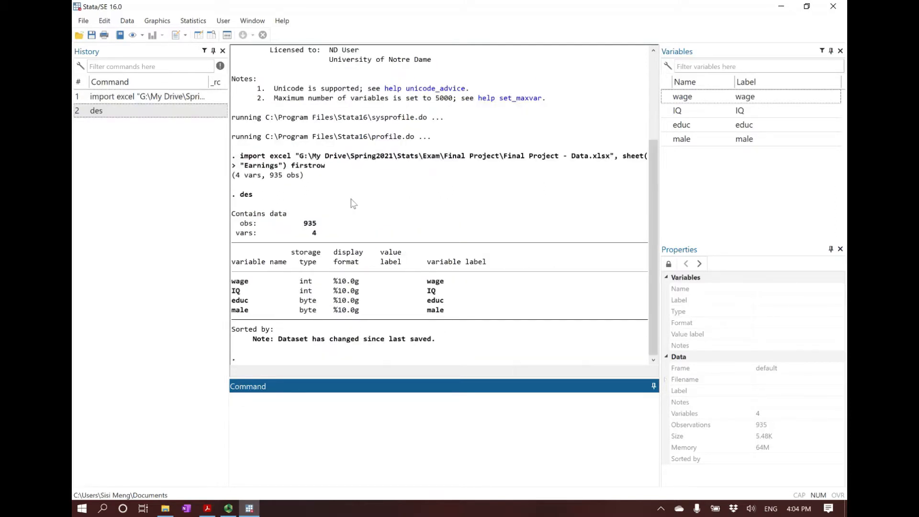
left_click_drag(236, 223, 319, 226)
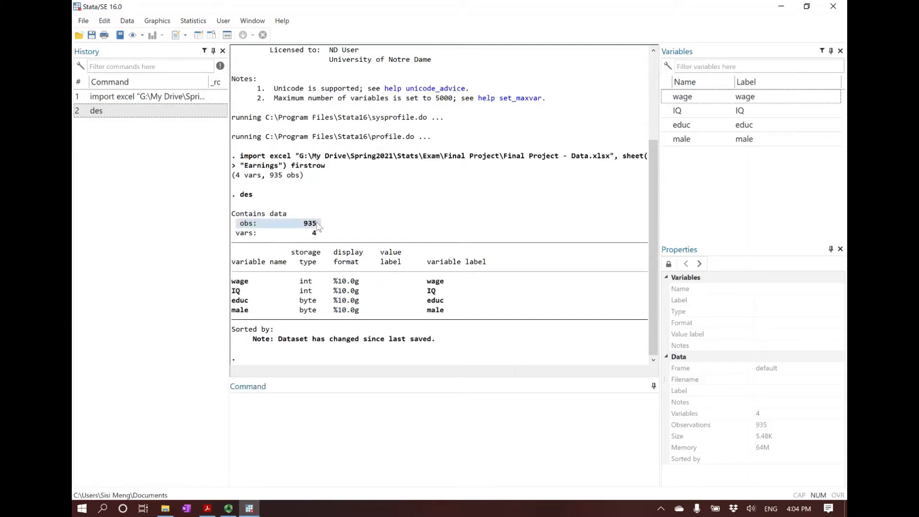
left_click_drag(307, 233, 322, 235)
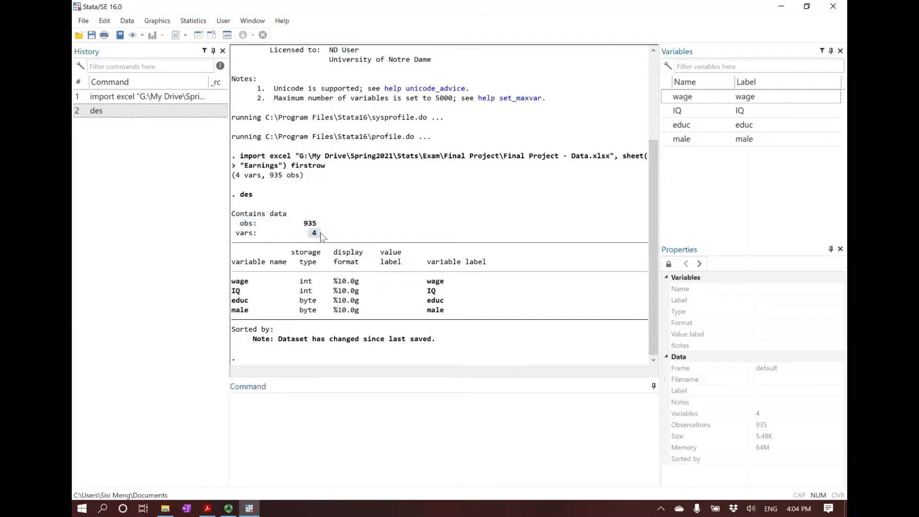
left_click(320, 236)
double_click(235, 302)
left_click(236, 306)
Install the asdoc package from SSC in Stata, following the Stata Outputs slide in Acrobat Reader, and review the slide's summary table syntax
left_click(207, 508)
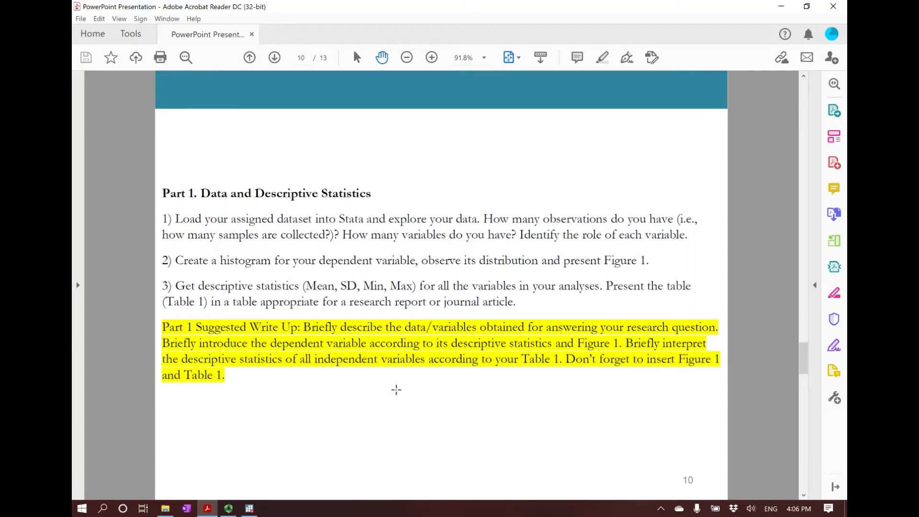
key("Page_Up")
key("Page_Up")
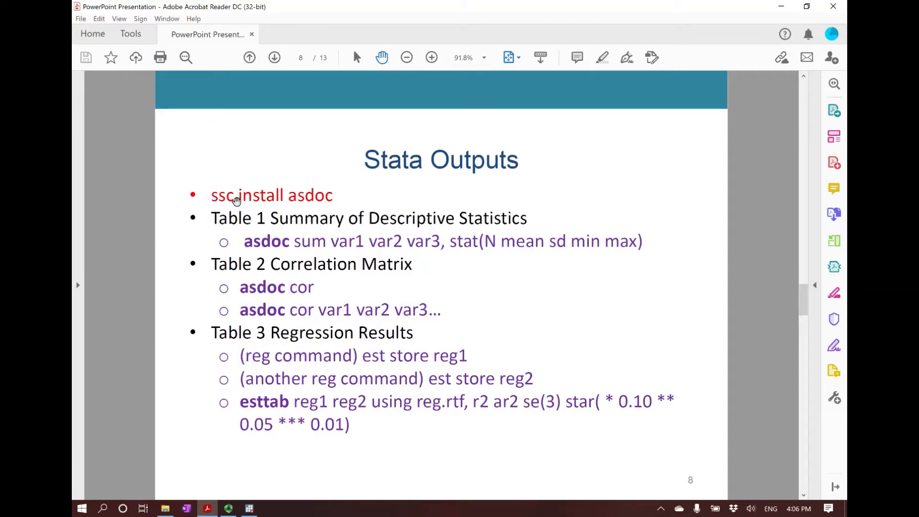
key("alt+Tab")
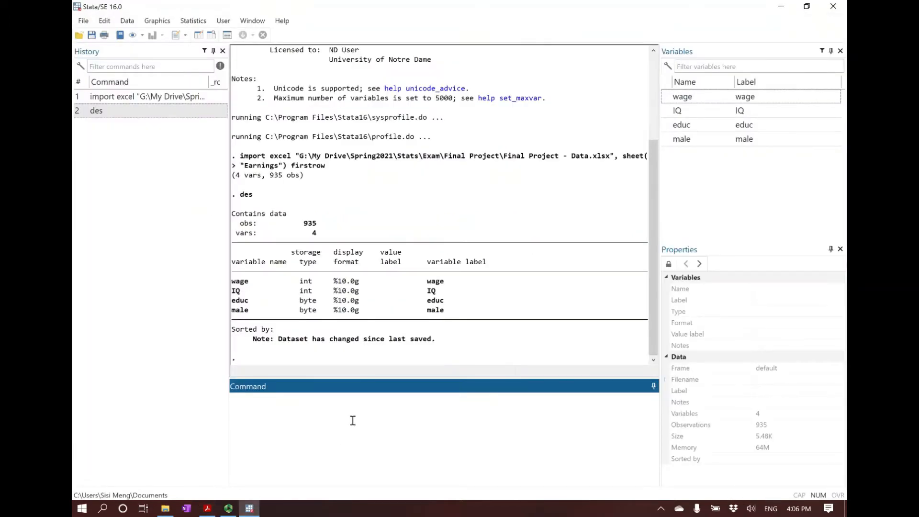
type("ssc install asdoc")
key("Return")
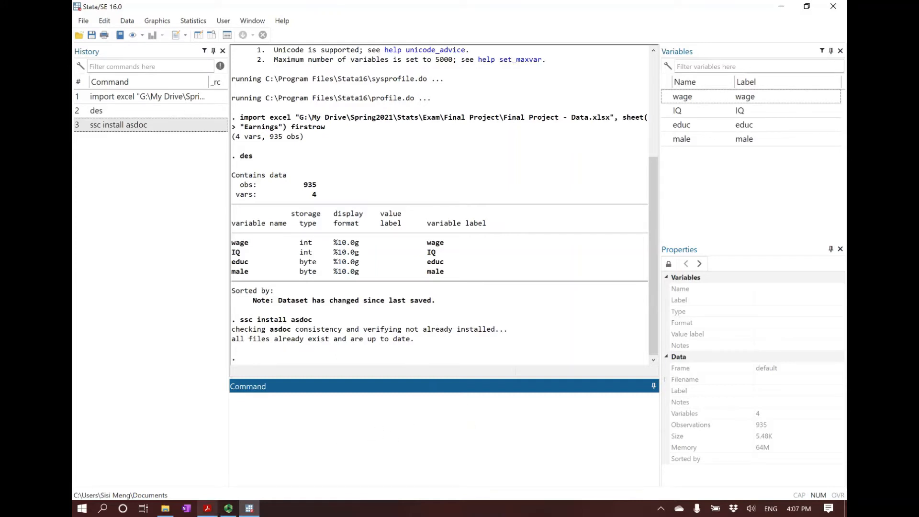
left_click(207, 509)
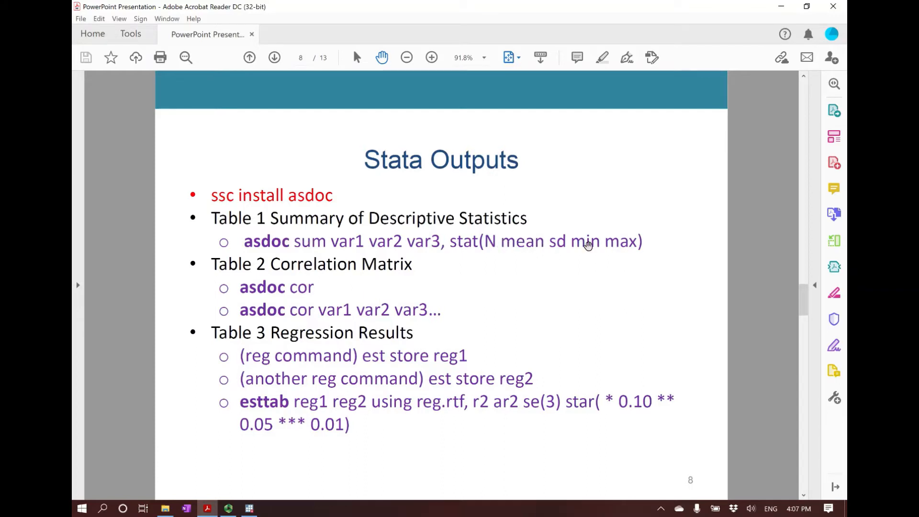
left_click(248, 508)
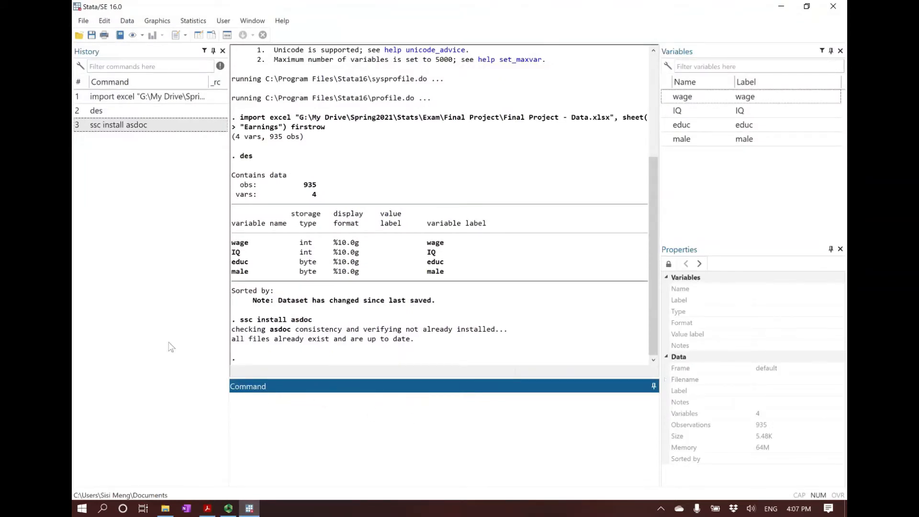
Change the working directory to G:\My Drive\Teaching\Stata Session\Session6\Final Project
left_click(83, 21)
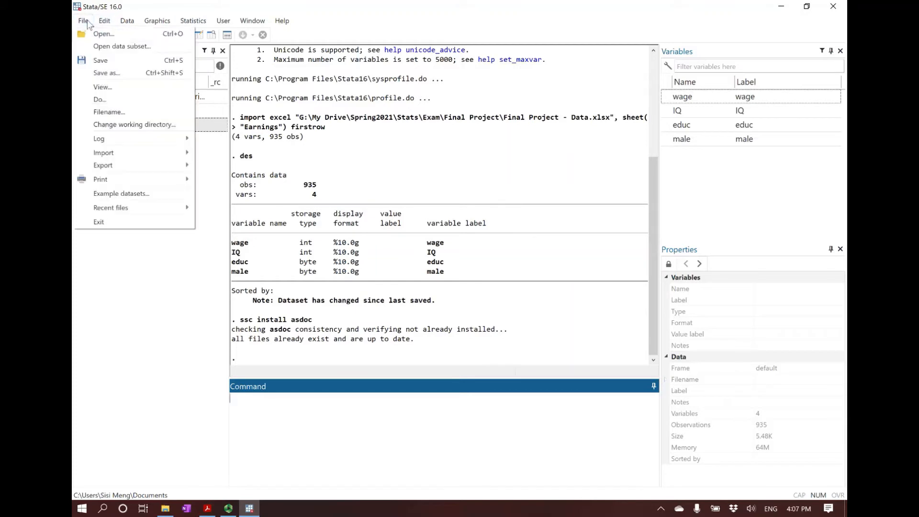
left_click(141, 123)
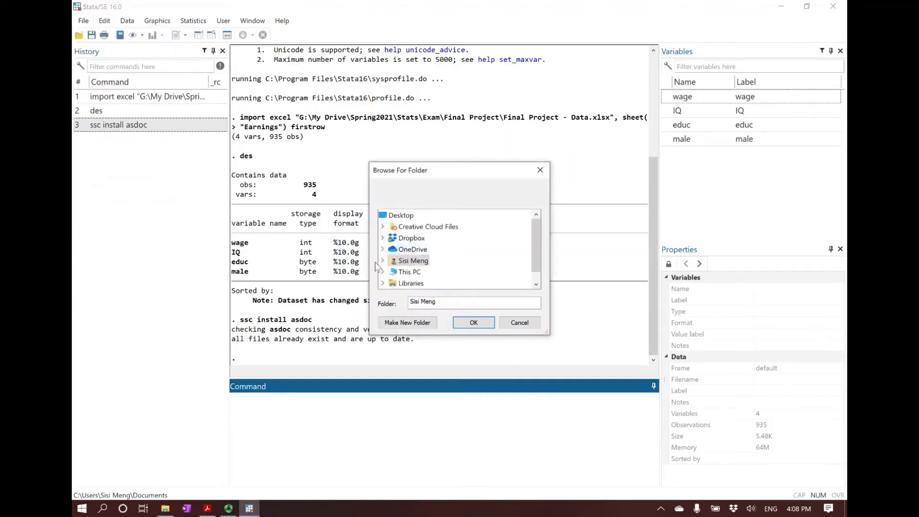
left_click_drag(536, 241, 535, 260)
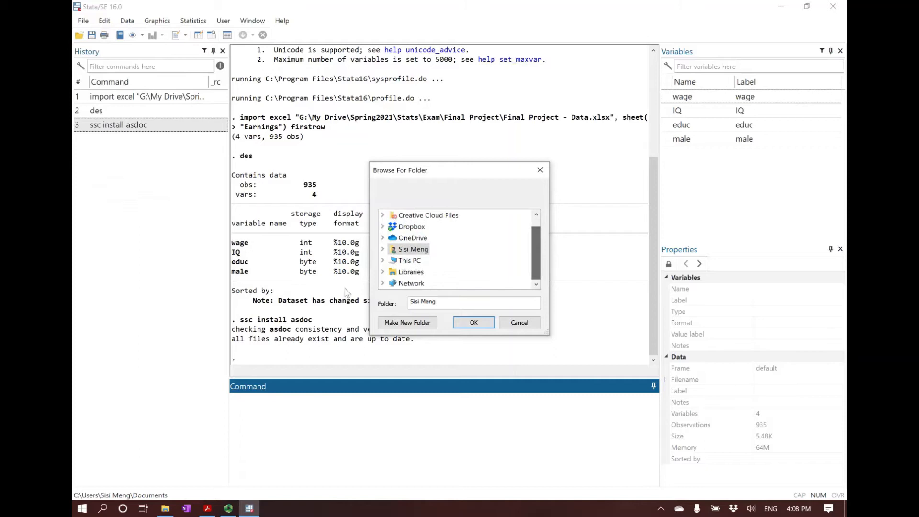
left_click(382, 261)
scroll(391, 269, "down", 2)
left_click(393, 260)
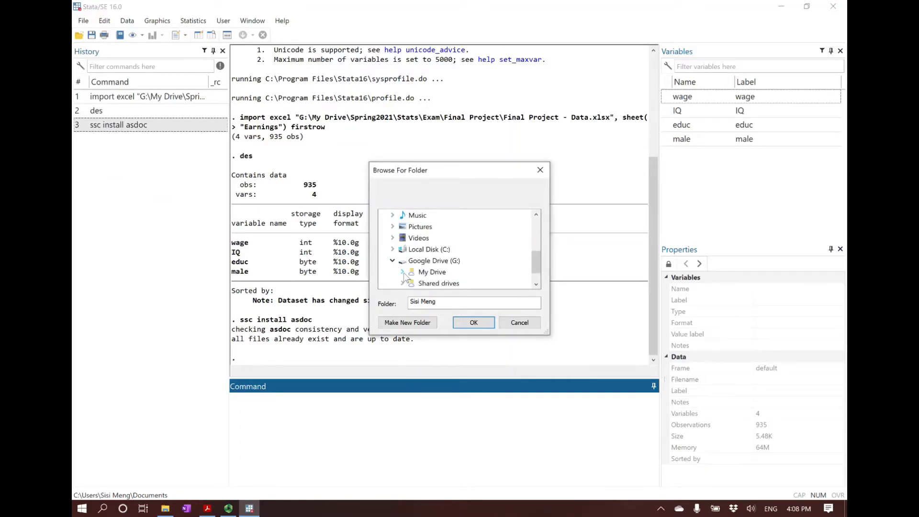
left_click(402, 271)
scroll(403, 272, "down", 3)
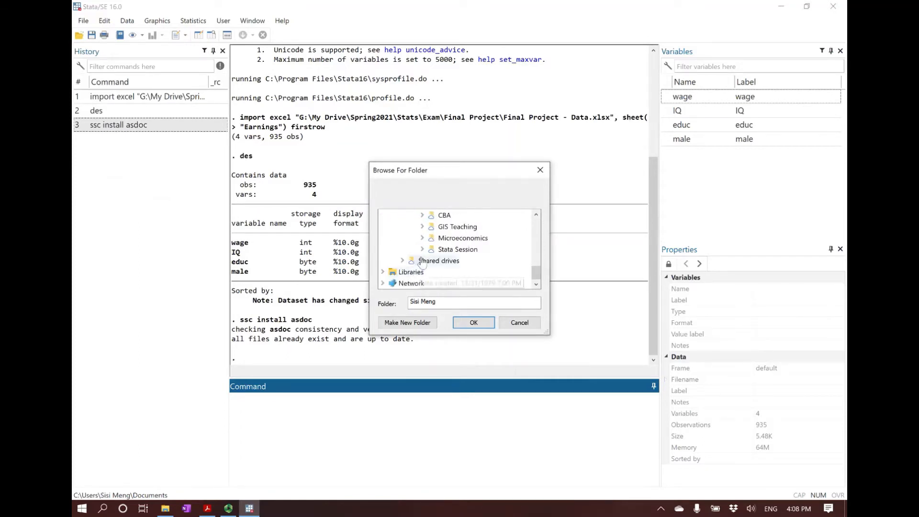
left_click(422, 249)
scroll(430, 258, "down", 2)
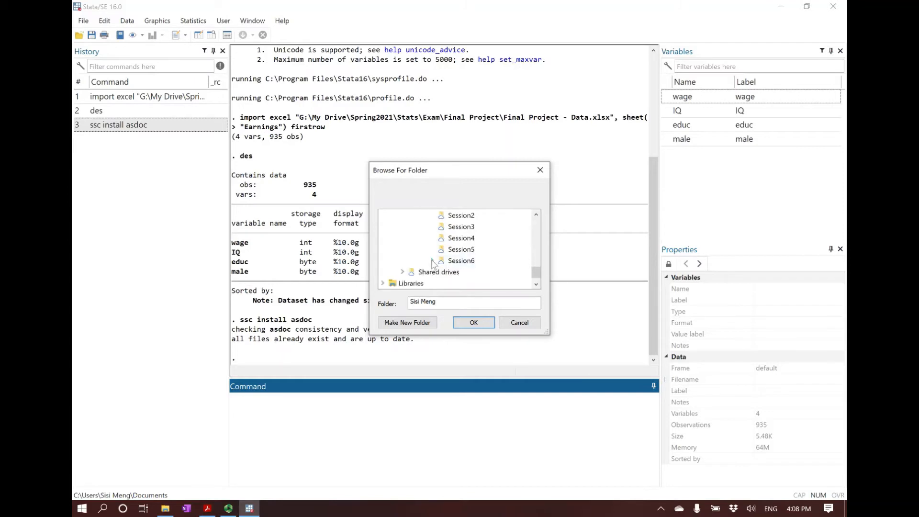
left_click(431, 261)
left_click(479, 272)
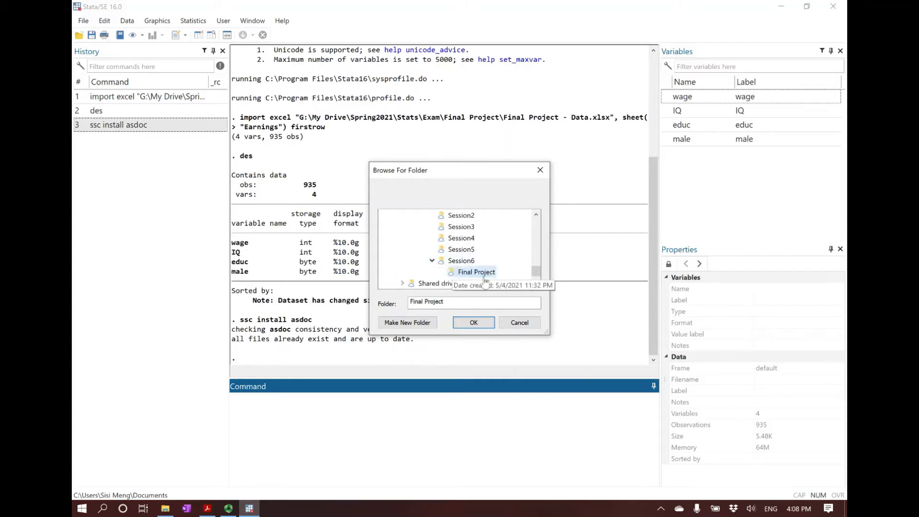
left_click(473, 323)
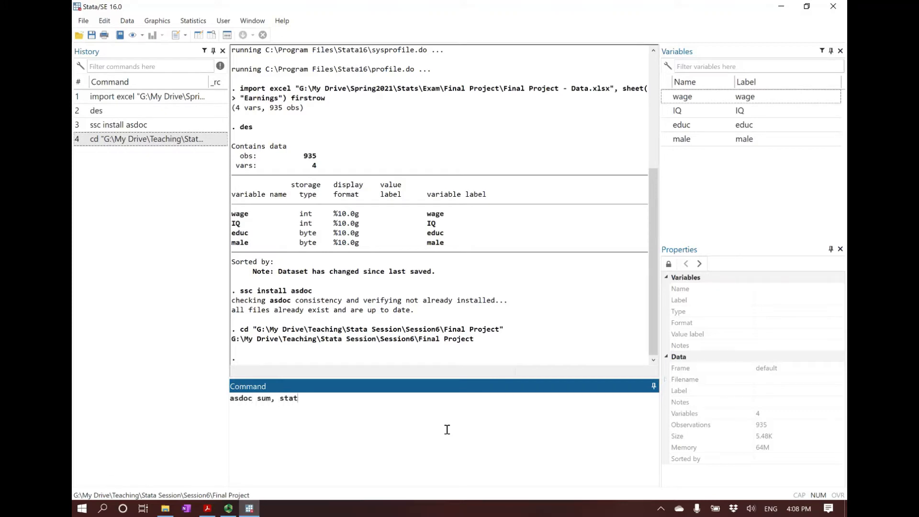
Run asdoc sum, stat(mean sd min max) to export descriptive statistics for all variables, and review the resulting table
type("mean sd min max)")
key("Return")
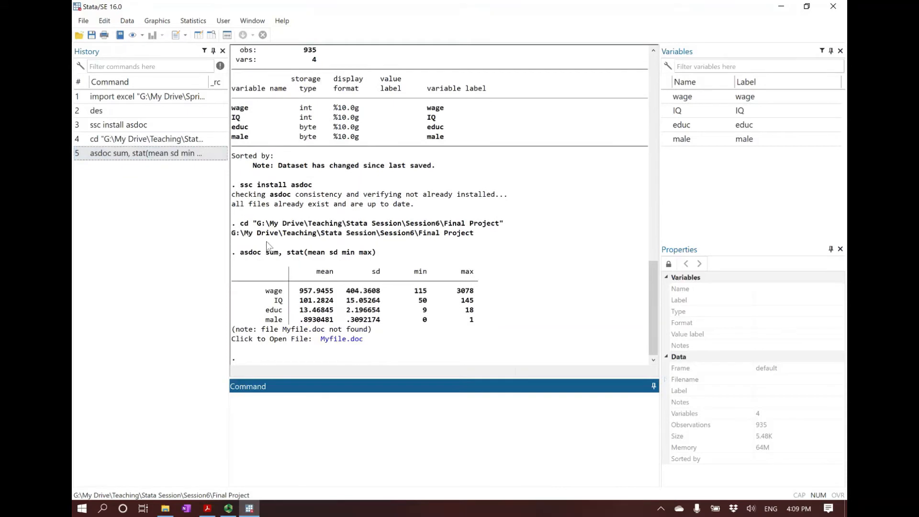
left_click_drag(245, 271, 491, 321)
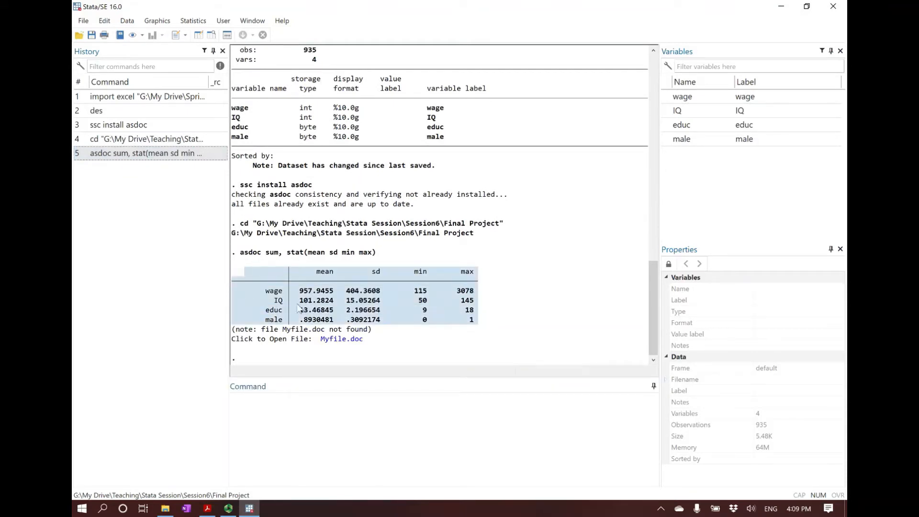
left_click(240, 272)
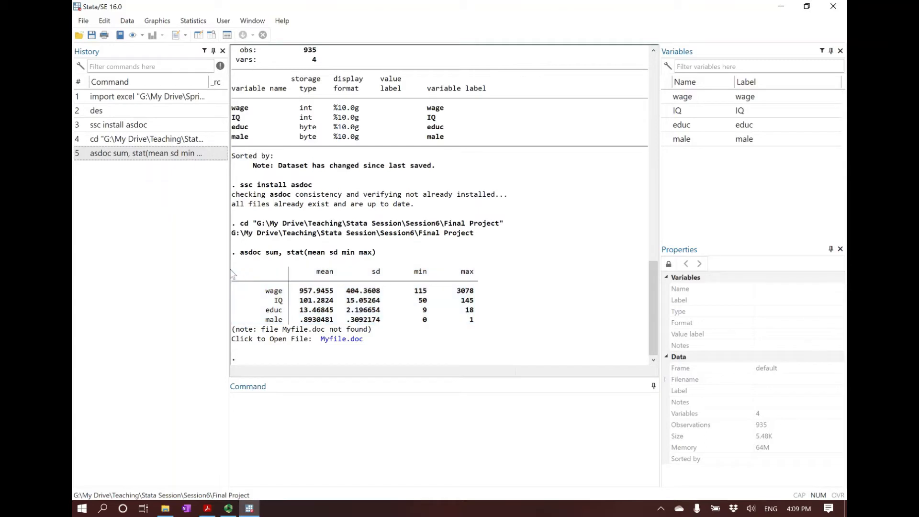
left_click_drag(480, 323, 239, 273)
left_click(241, 297)
Check the Final Project folder in File Explorer for the exported Myfile document and return to Stata
left_click(167, 507)
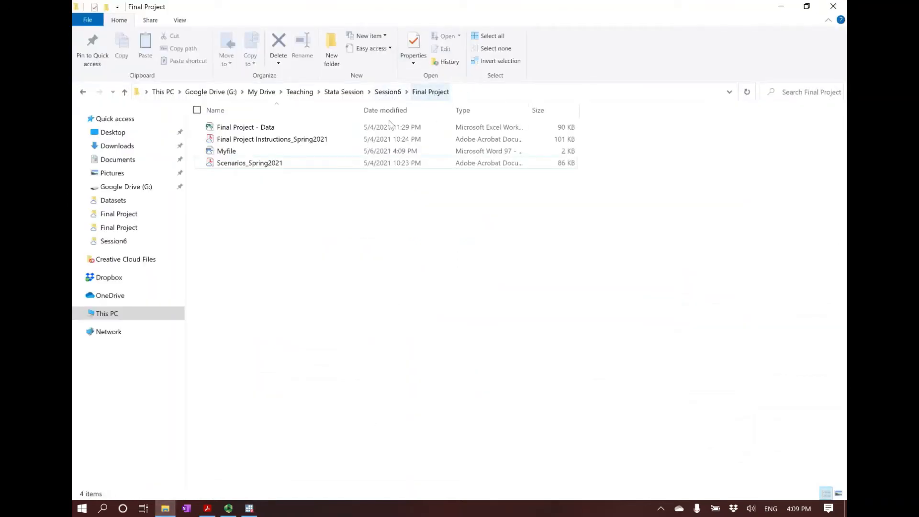
left_click(228, 154)
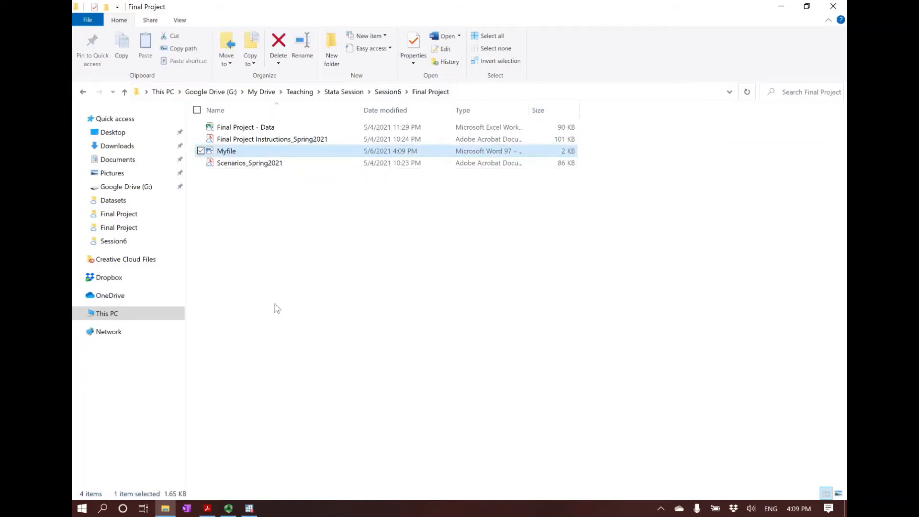
left_click(275, 304)
left_click(251, 507)
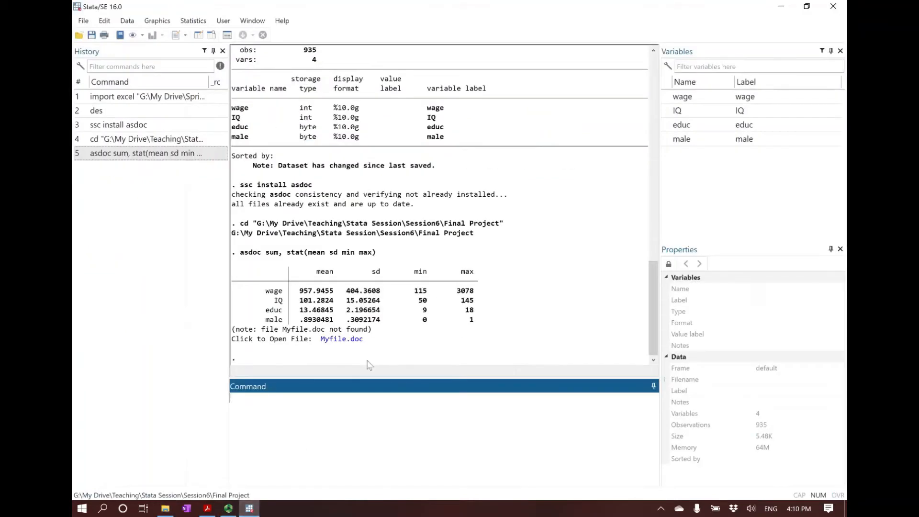
Open the exported Myfile.doc in Word and select the whole Summary statistics table with its title
left_click(349, 340)
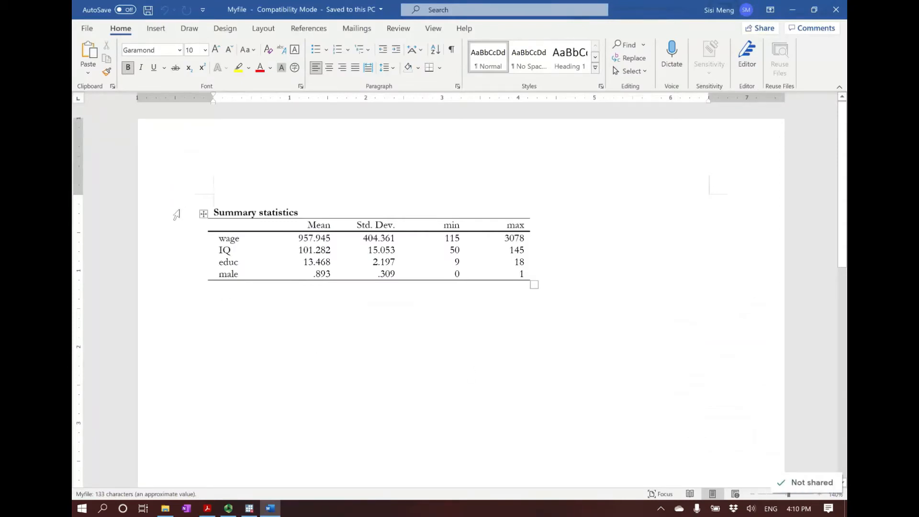
left_click_drag(178, 213, 166, 282)
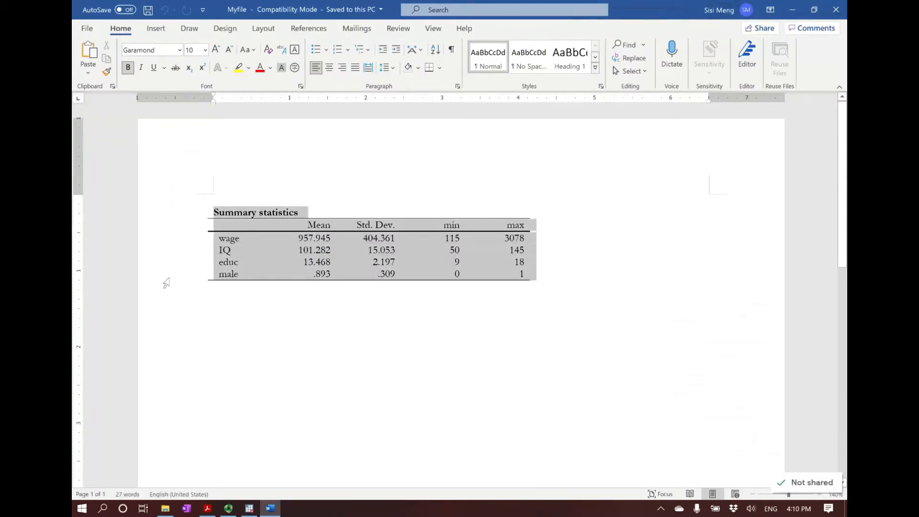
Close Myfile in Word and review the asdoc sum syntax with listed variables on the Stata Outputs slide in Acrobat Reader
left_click(240, 314)
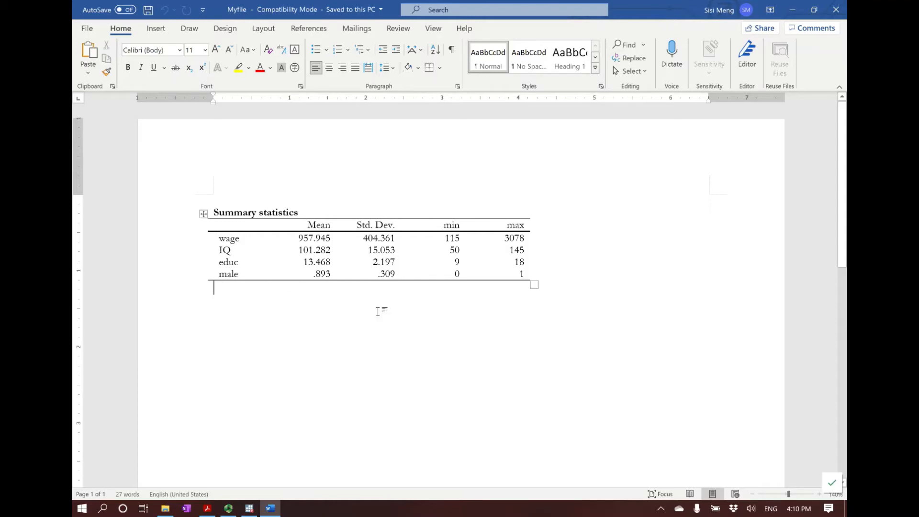
left_click(843, 7)
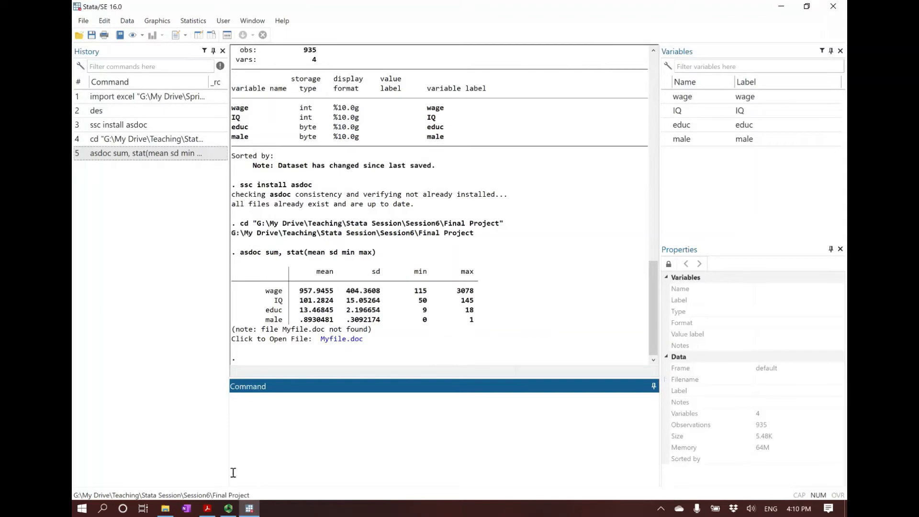
left_click(206, 509)
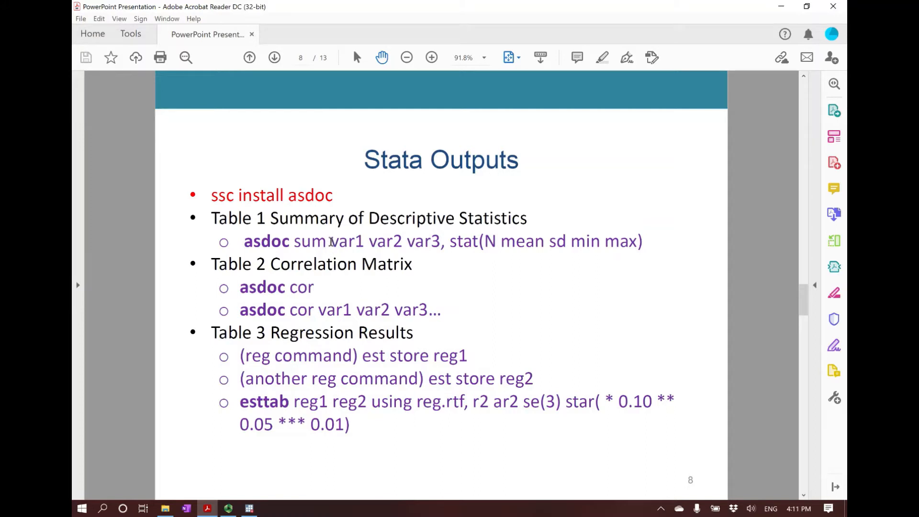
left_click_drag(331, 242, 424, 243)
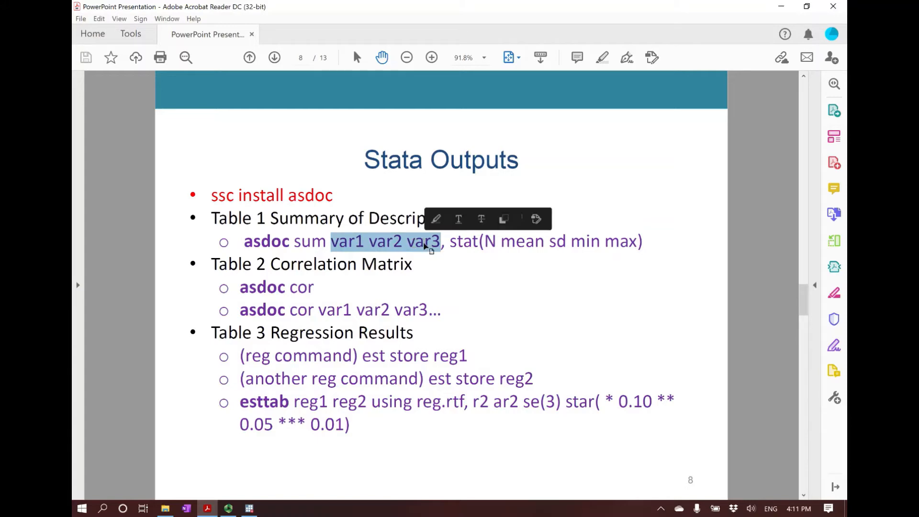
left_click(337, 249)
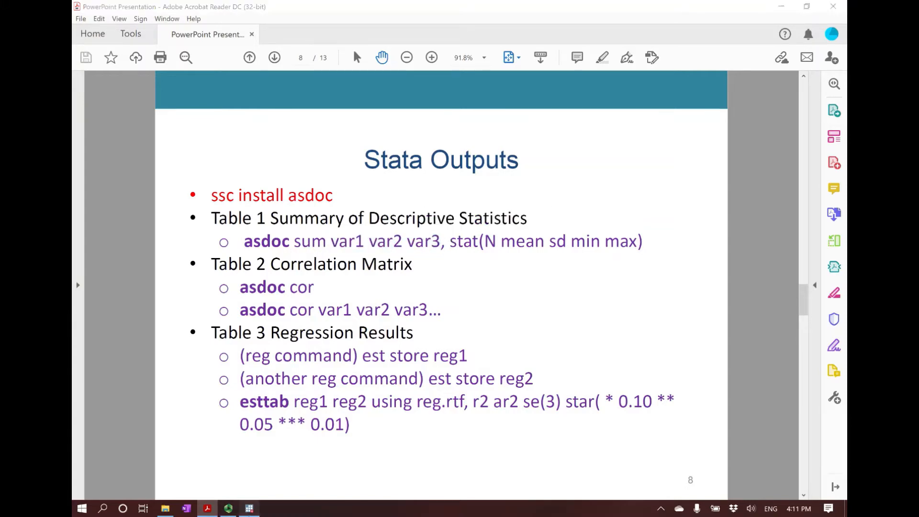
Return to Stata, recall the asdoc sum command and insert the variables wage, educ, IQ and male before the comma
left_click(244, 507)
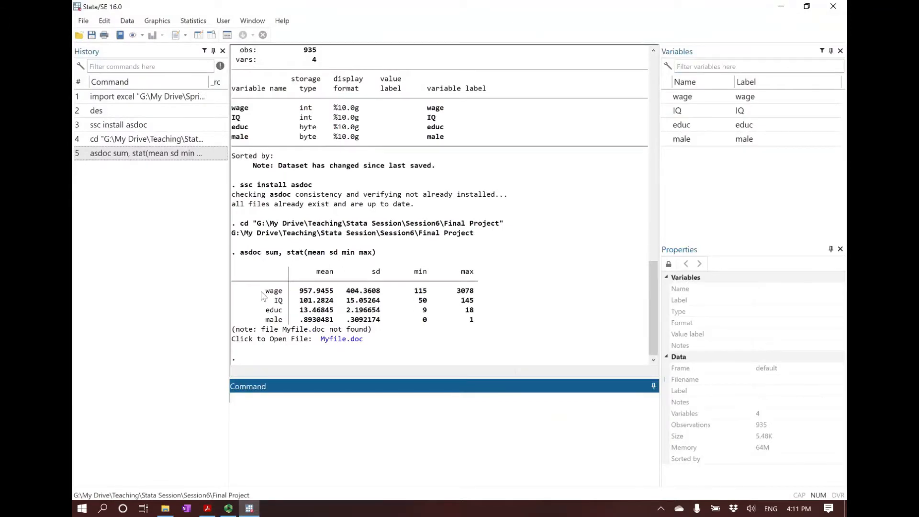
mouse_move(273, 306)
left_mouse_down()
mouse_move(283, 306)
mouse_move(265, 312)
mouse_move(279, 314)
left_mouse_up()
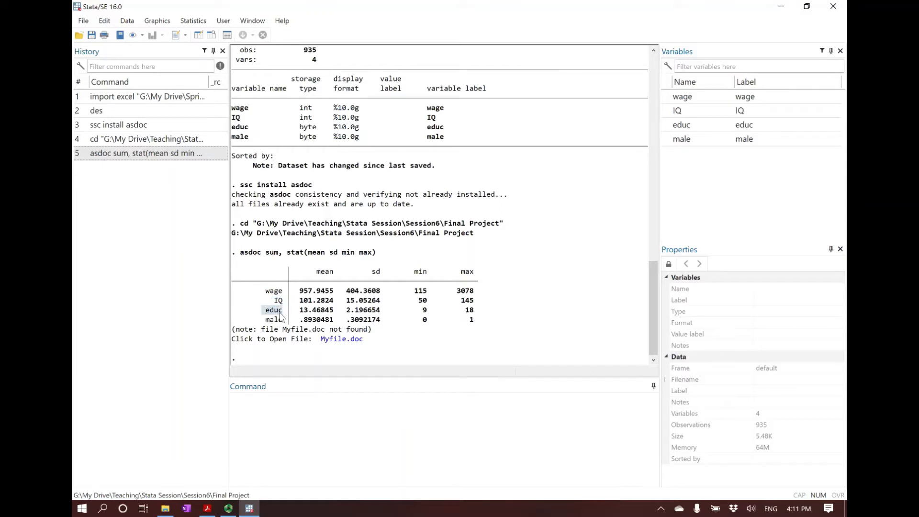
left_click(279, 316)
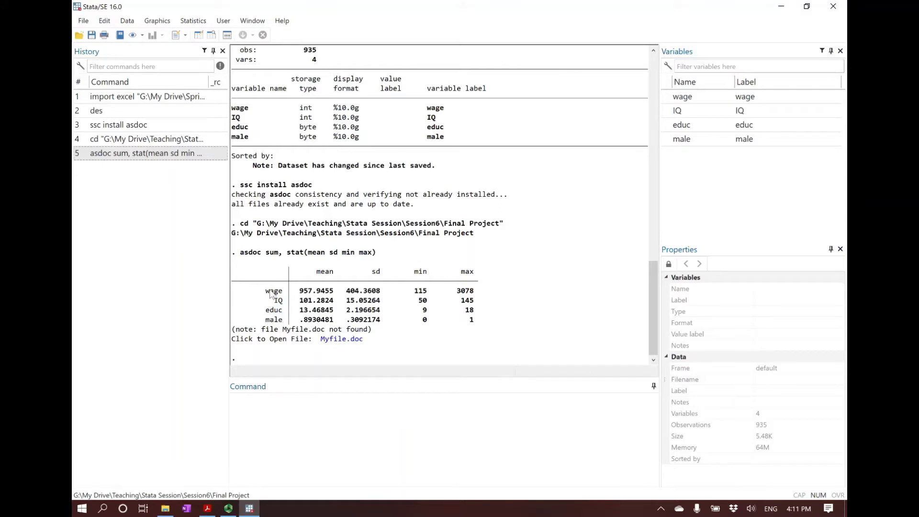
left_click(112, 157)
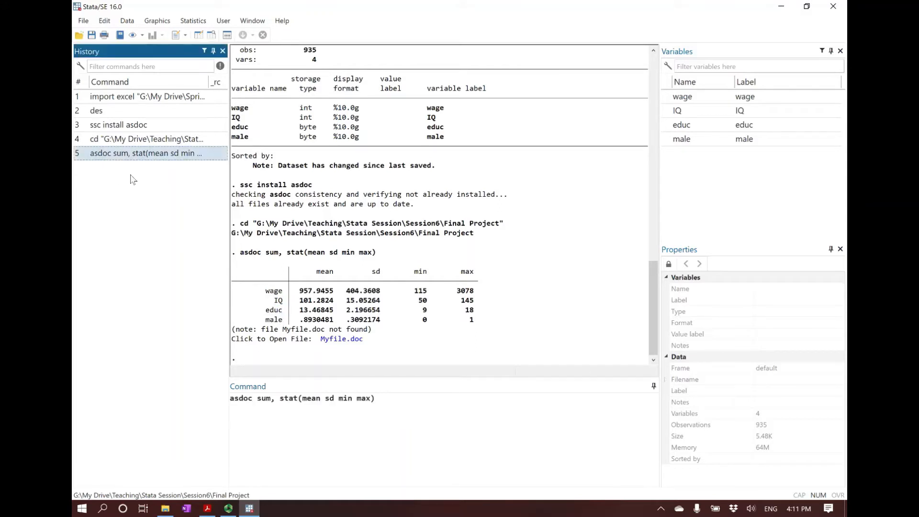
left_click(271, 399)
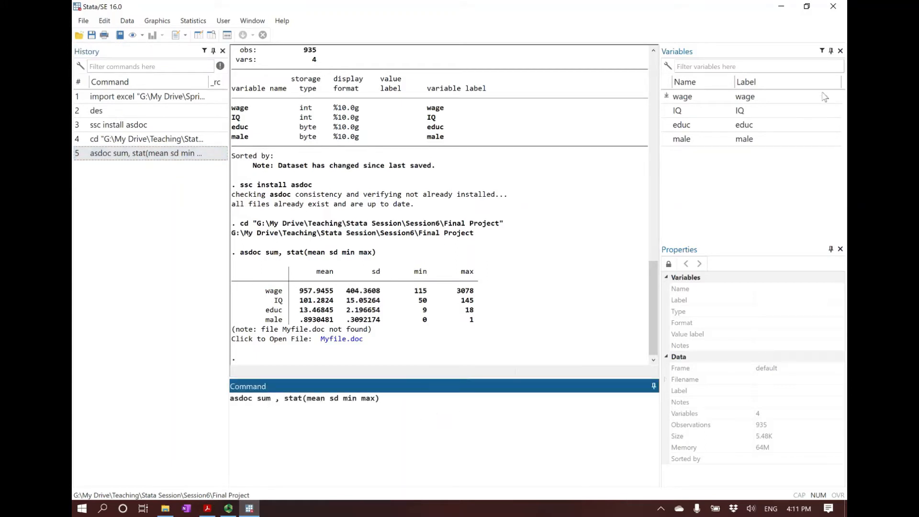
left_click(682, 97)
left_click(682, 124)
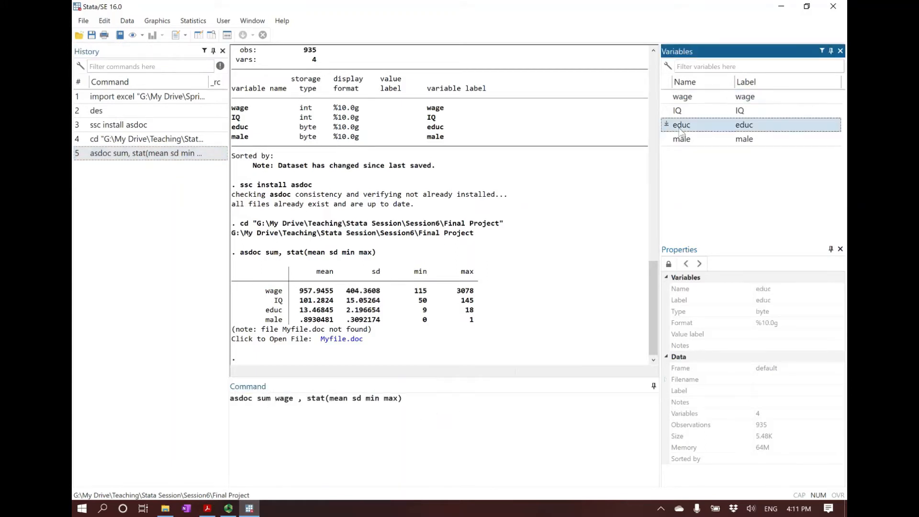
left_click(682, 115)
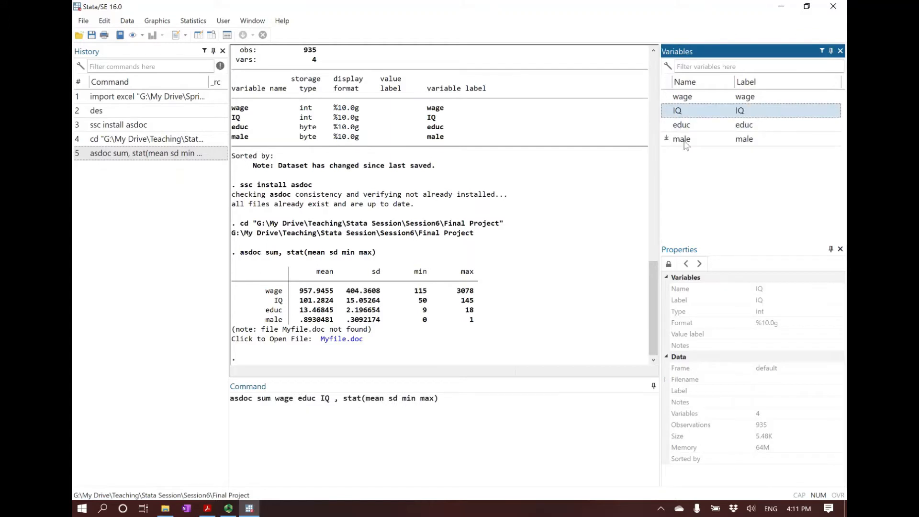
left_click(681, 139)
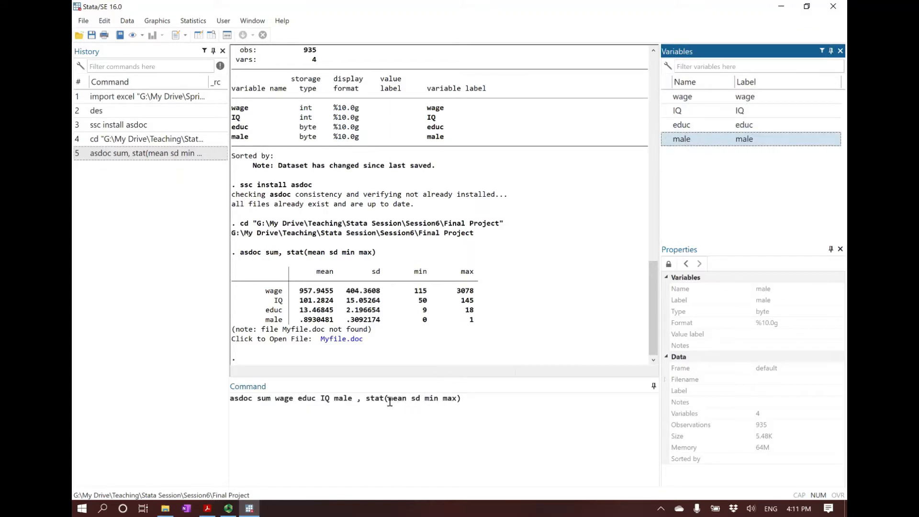
Add N before mean in the stat option, run the asdoc command, and review the note above the new results table
left_click(472, 416)
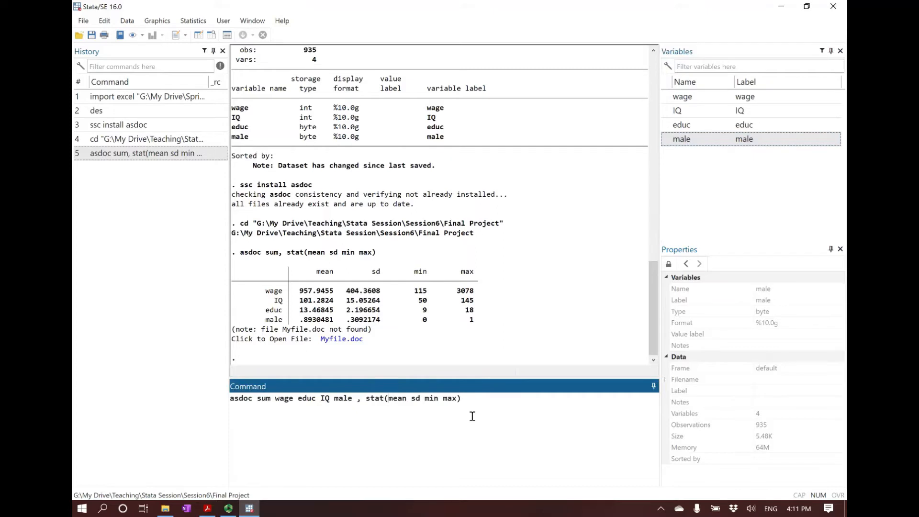
type("N")
key("Return")
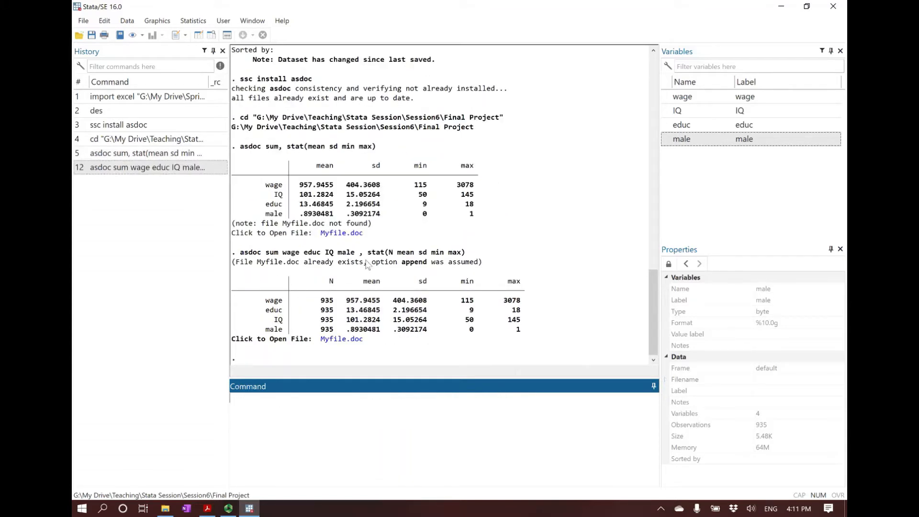
left_click_drag(256, 266, 488, 261)
left_click(479, 264)
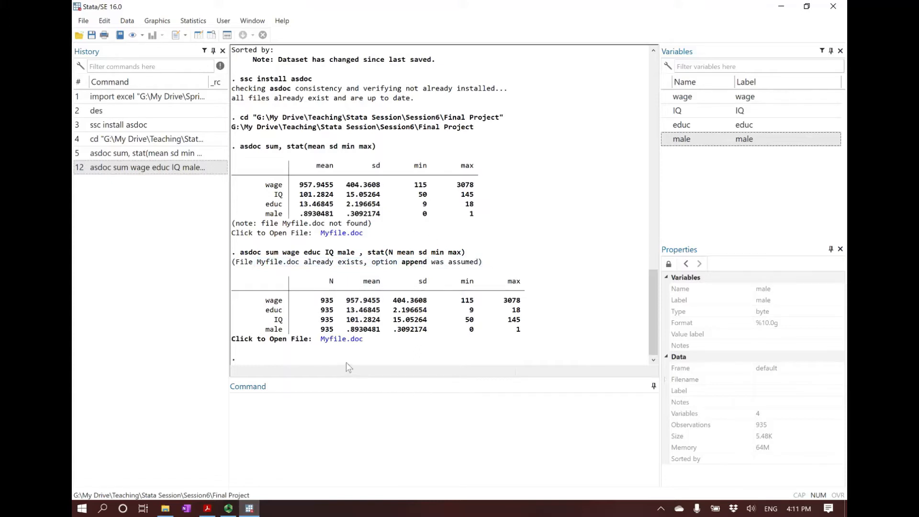
Open Myfile.doc in Word from the latest results and inspect the appended Summary statistics table
left_click(341, 340)
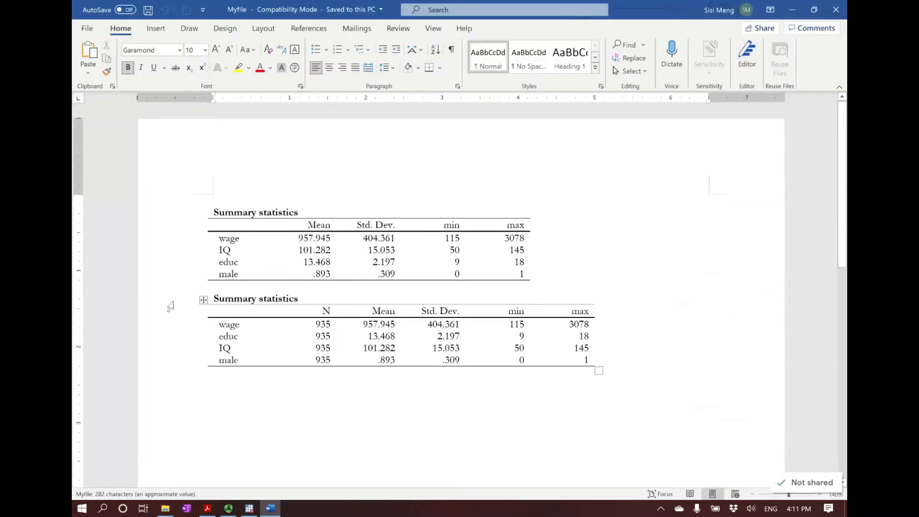
left_click_drag(170, 299, 158, 378)
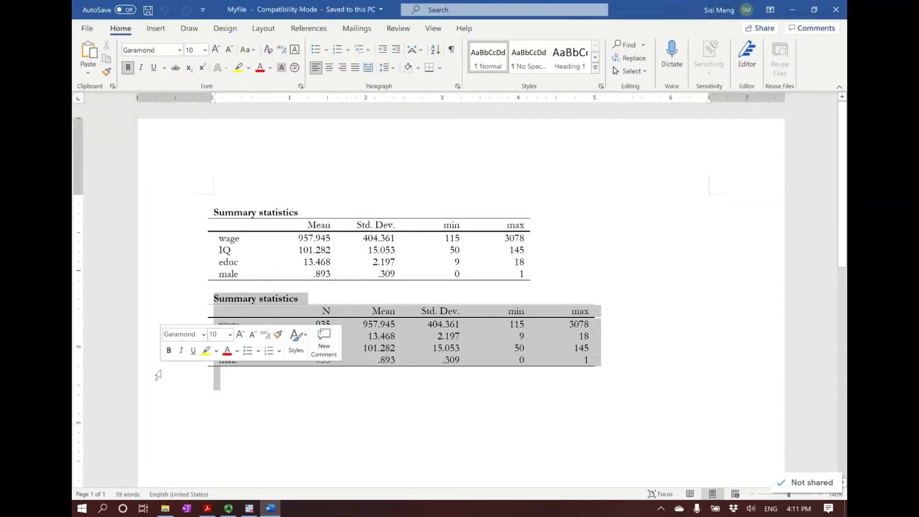
left_click(259, 398)
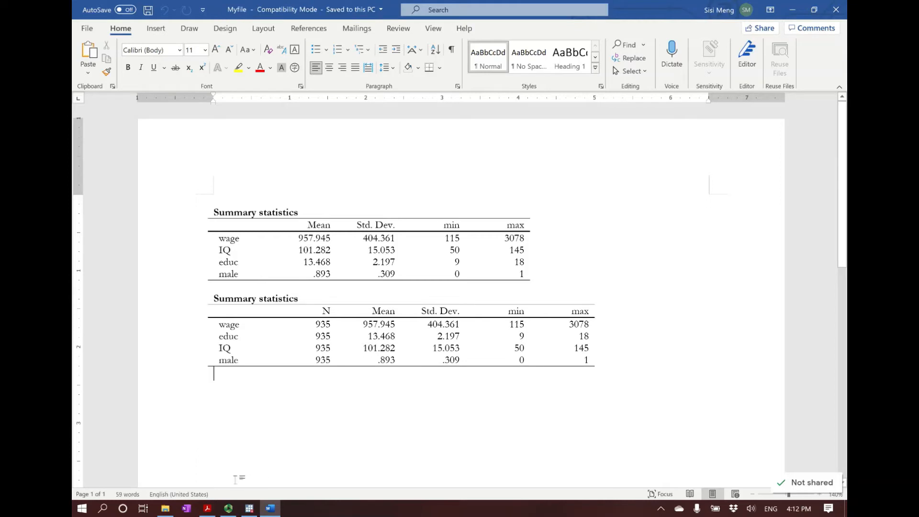
Check the Stata results once more and return to Myfile in Word to highlight the second Summary statistics table
left_click(249, 508)
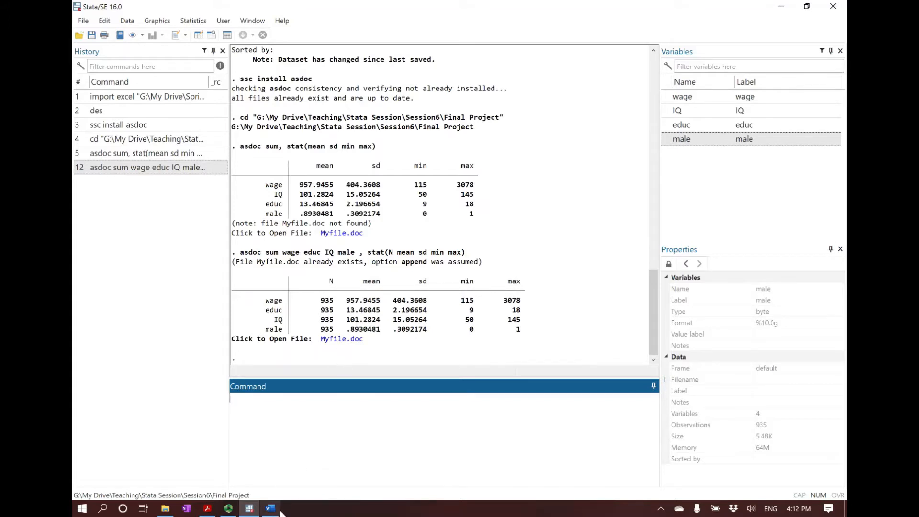
mouse_move(271, 508)
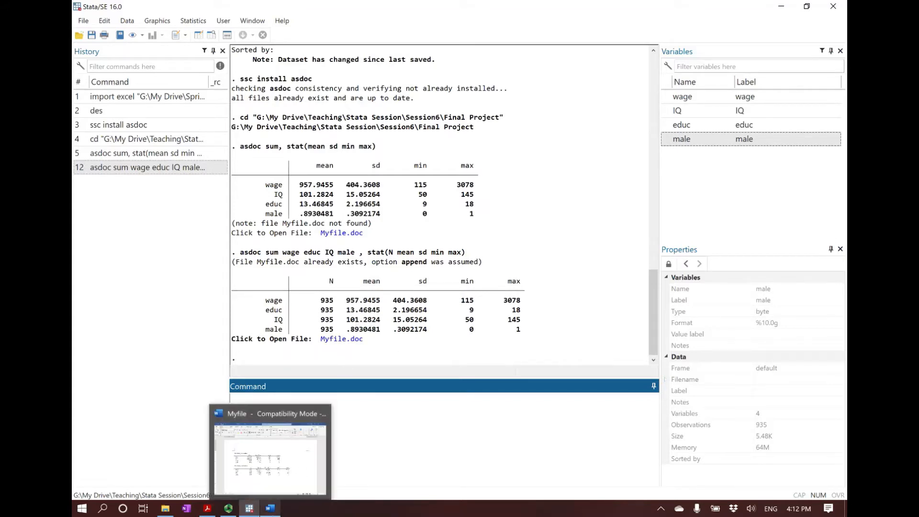
left_click(277, 510)
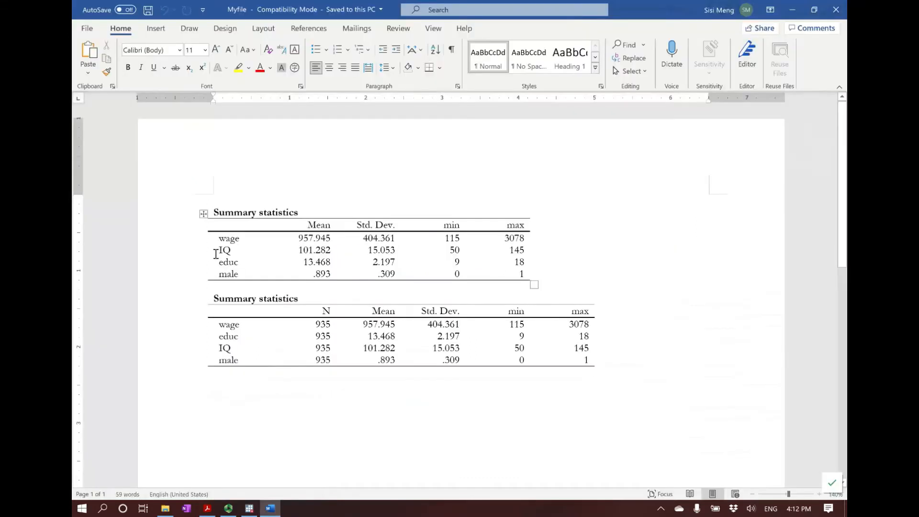
left_click_drag(191, 303, 194, 373)
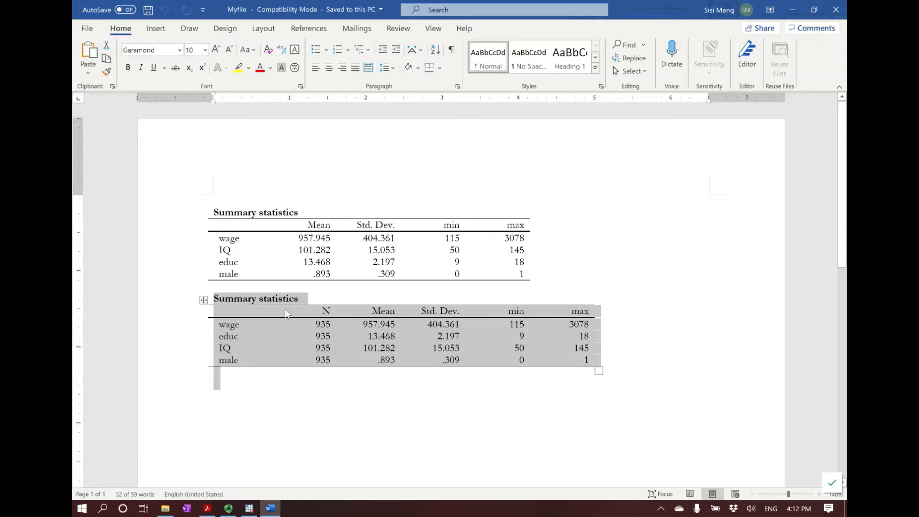
left_click(415, 346)
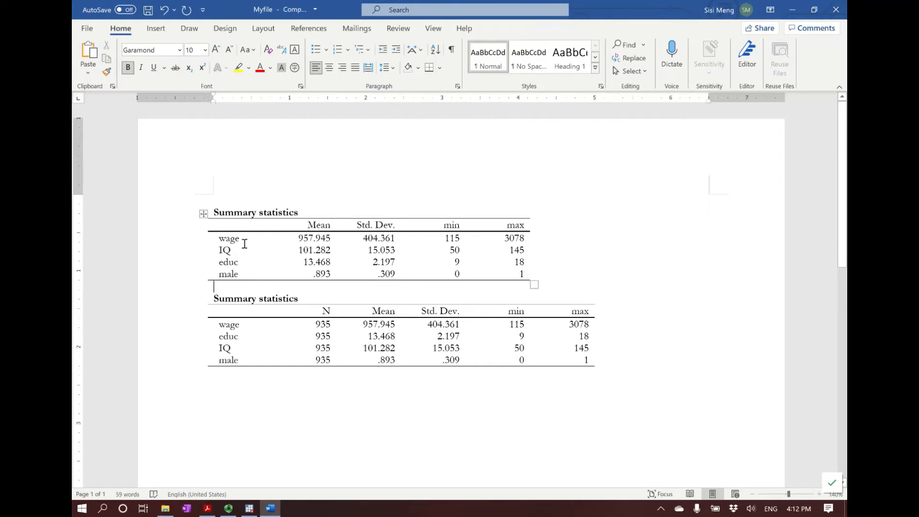
Create a new blank Word document
left_click(87, 28)
left_click(104, 81)
left_click(208, 130)
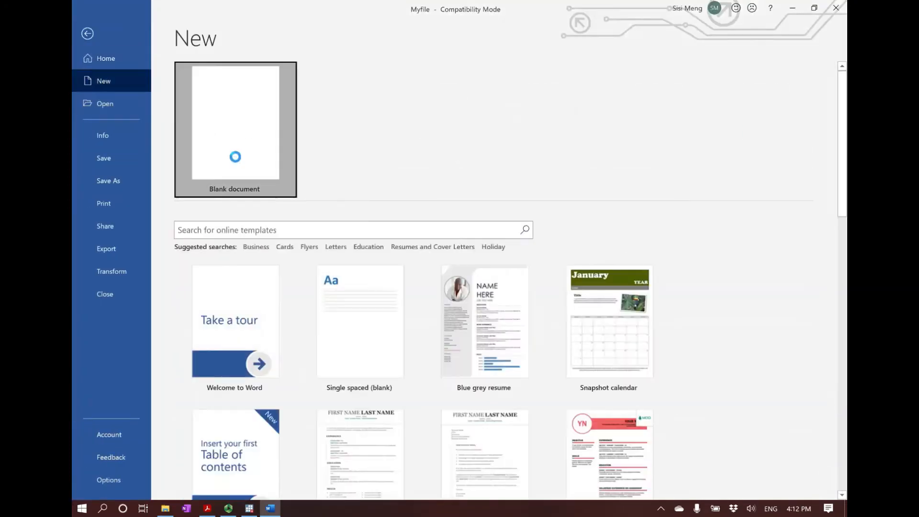
Copy the second Summary statistics table with its title from Myfile and paste it into the new blank document
mouse_move(270, 509)
left_click(231, 480)
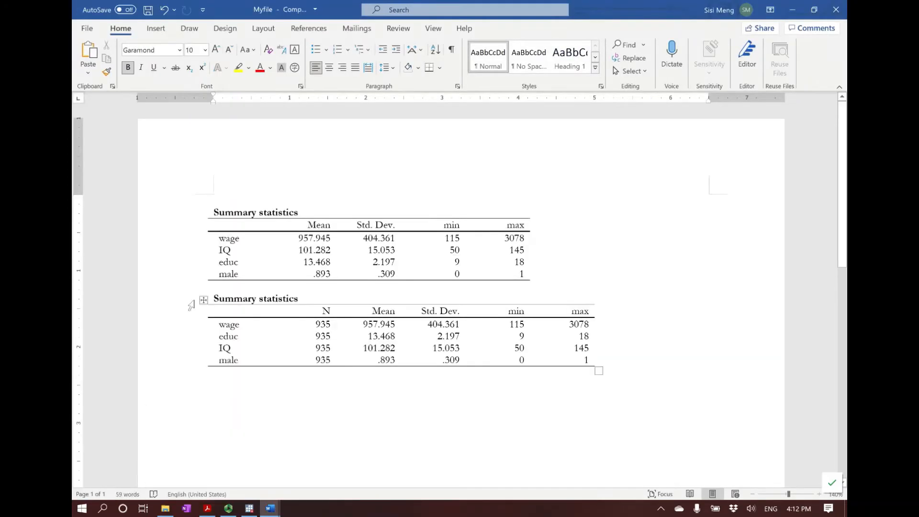
left_click_drag(194, 300, 172, 371)
key("ctrl+c")
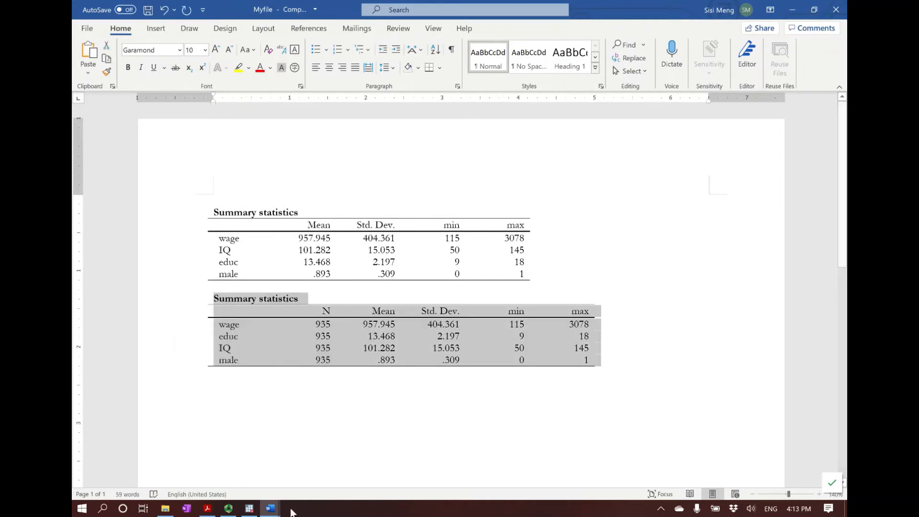
mouse_move(270, 508)
left_click(338, 459)
key("ctrl+v")
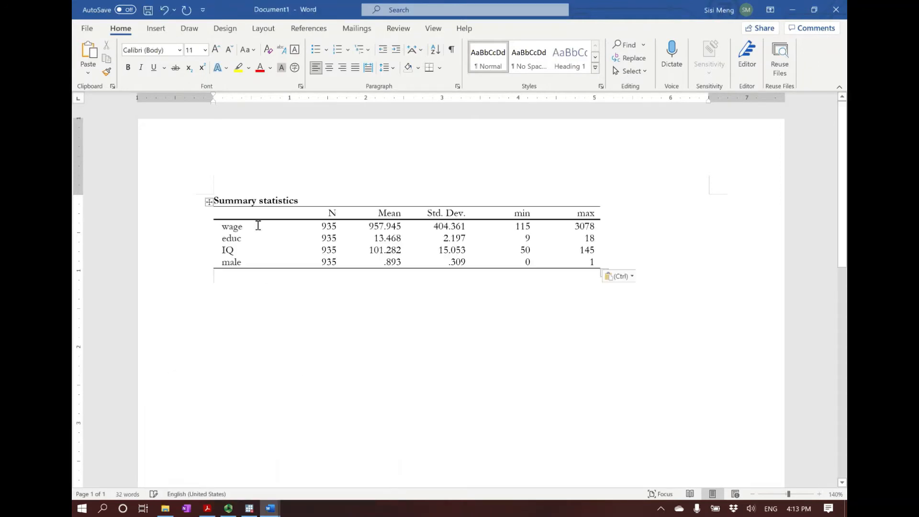
Change the table title to "Table 1. Summary statistics of the variables used"
left_click(221, 200)
type("Table 1")
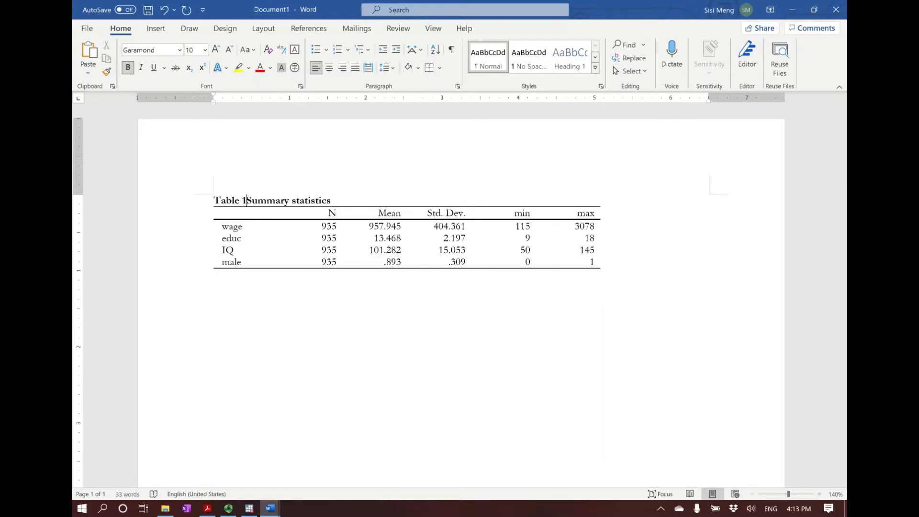
type(". ")
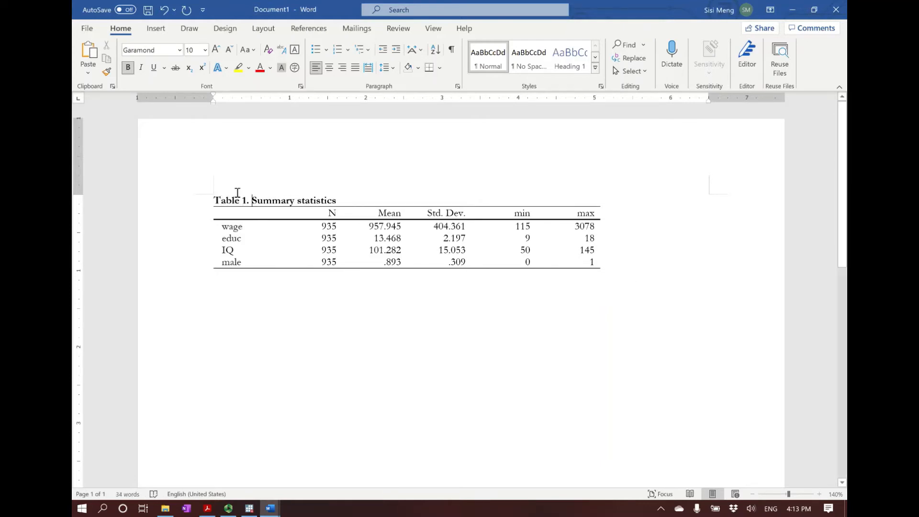
type("of the")
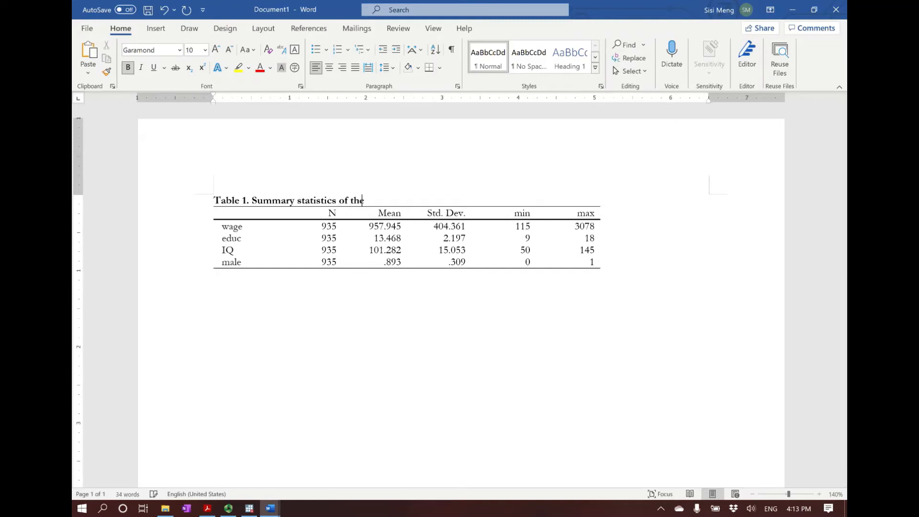
type(" varaiables used")
Rename the row labels wage, educ and male in the table to Wage, Education and Male
left_click(229, 227)
key("BackSpace")
type("W")
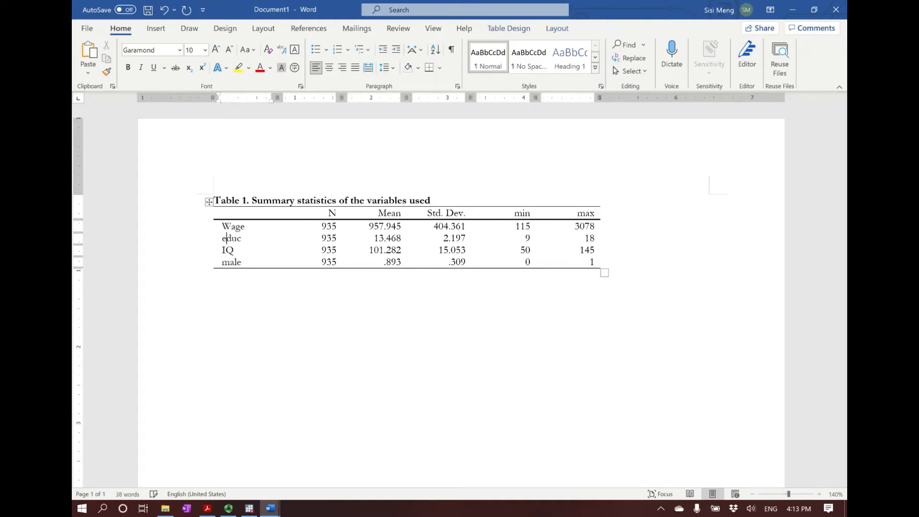
key("BackSpace")
type("Education")
left_click(230, 263)
key("BackSpace")
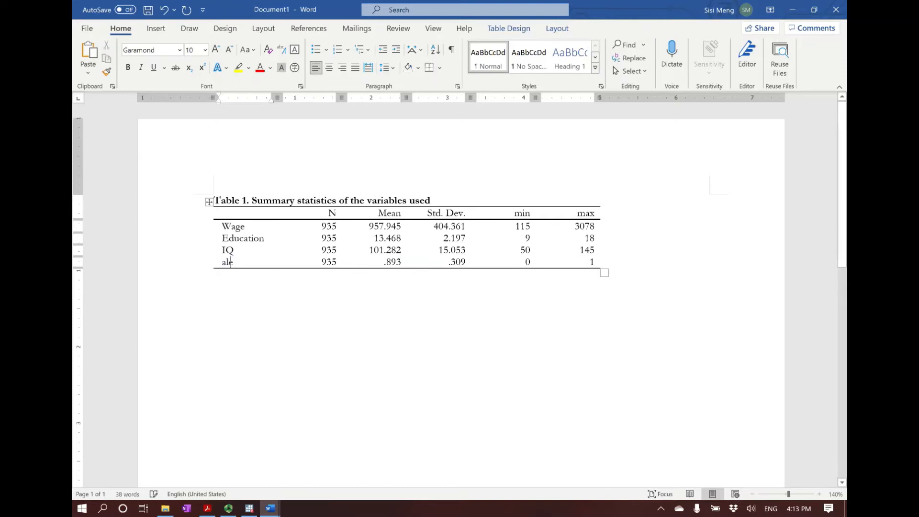
type("M")
Rename the column headers N, min and max in the Table 1 summary table to Obs., Min and Max
left_click(338, 212)
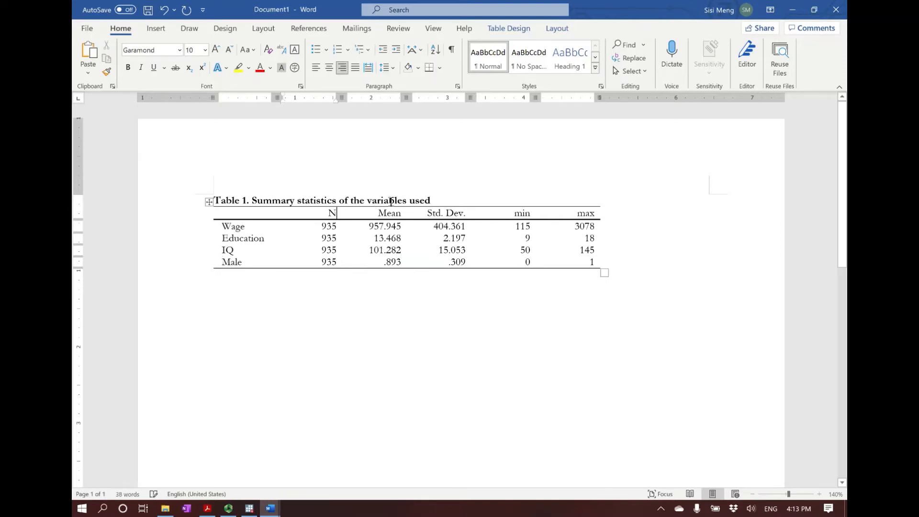
key("BackSpace")
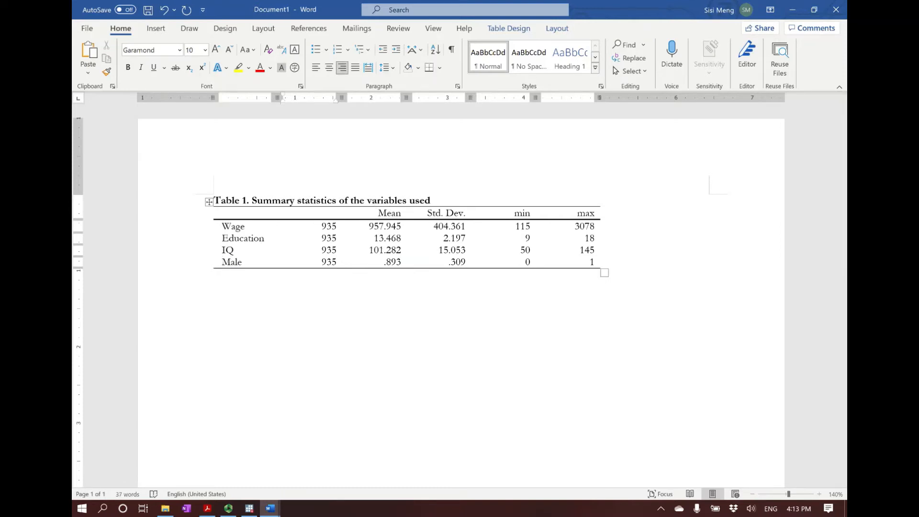
type("Obs.")
left_click(522, 212)
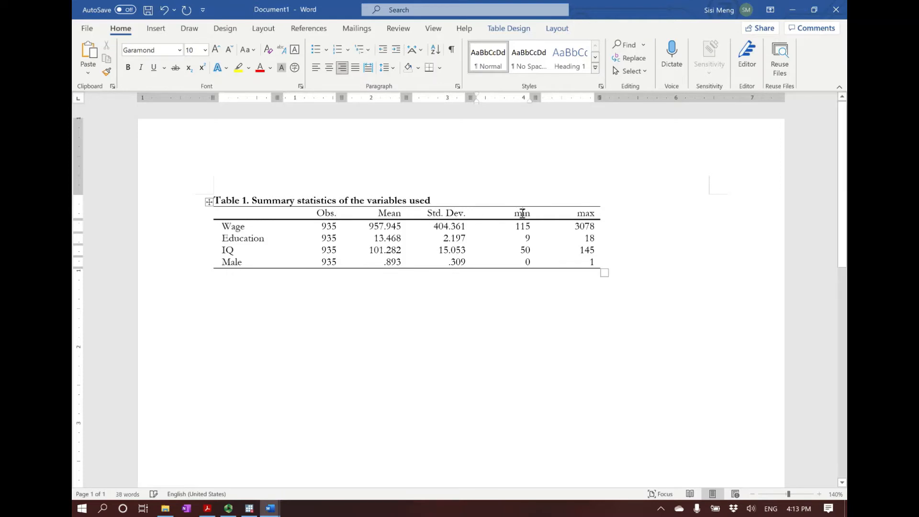
key("BackSpace")
type("M")
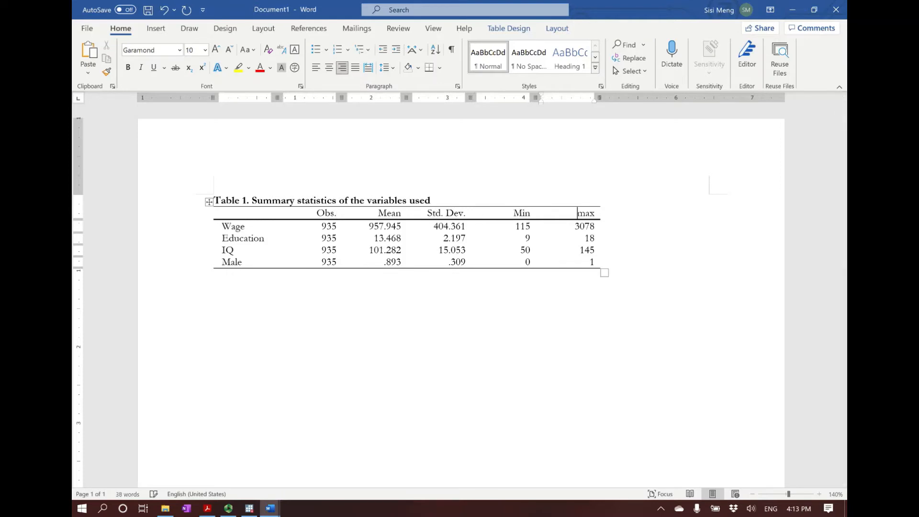
left_click(515, 298)
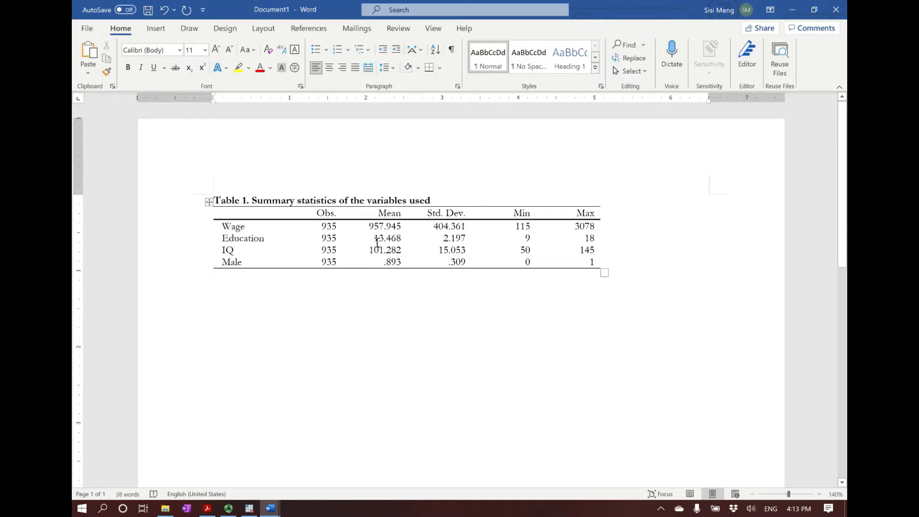
Browse the plain, grid and list table styles available for the summary statistics table
left_click(208, 202)
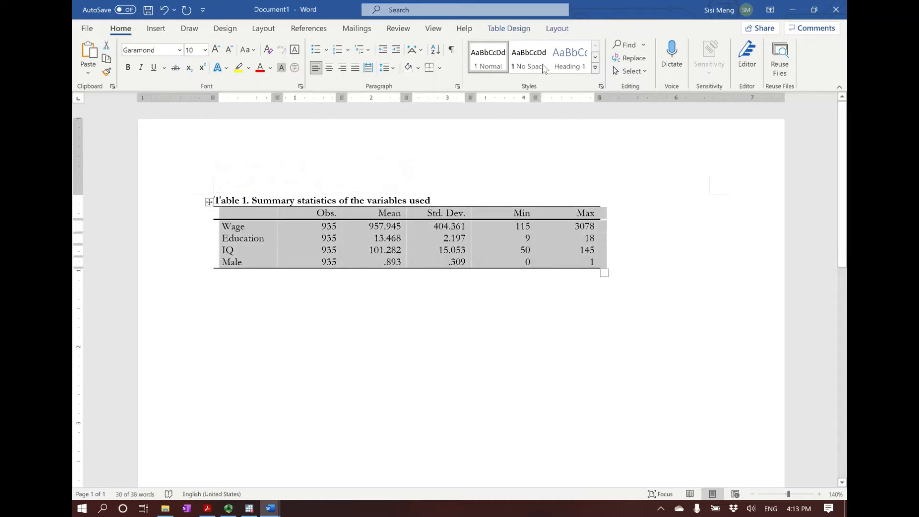
left_click(517, 28)
left_click(498, 68)
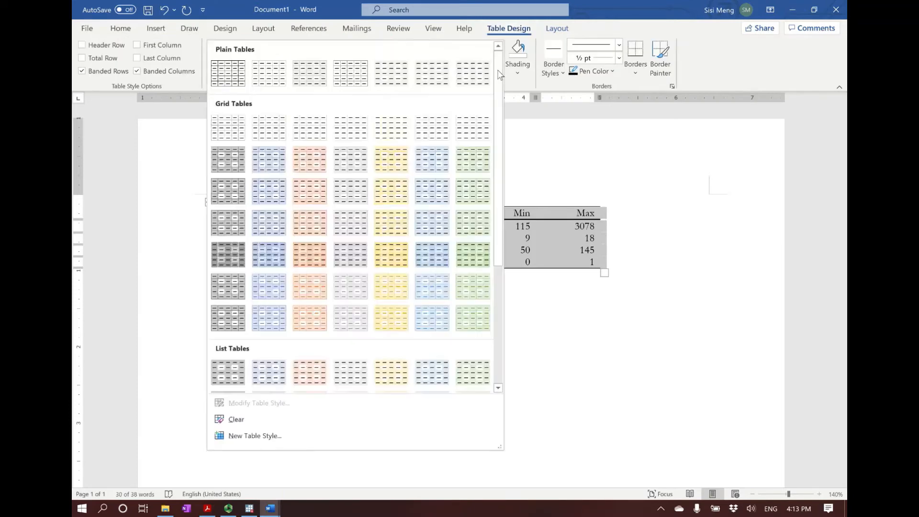
scroll(286, 311, "down", 3)
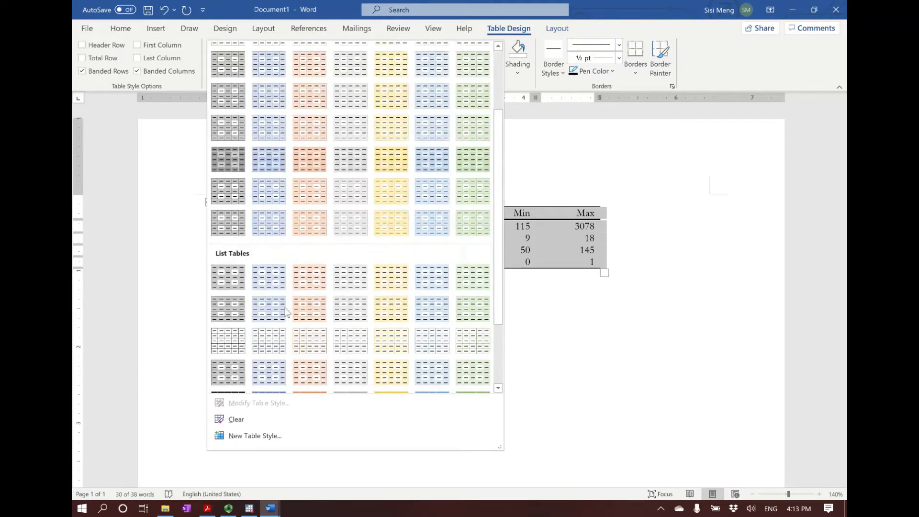
scroll(286, 312, "down", 3)
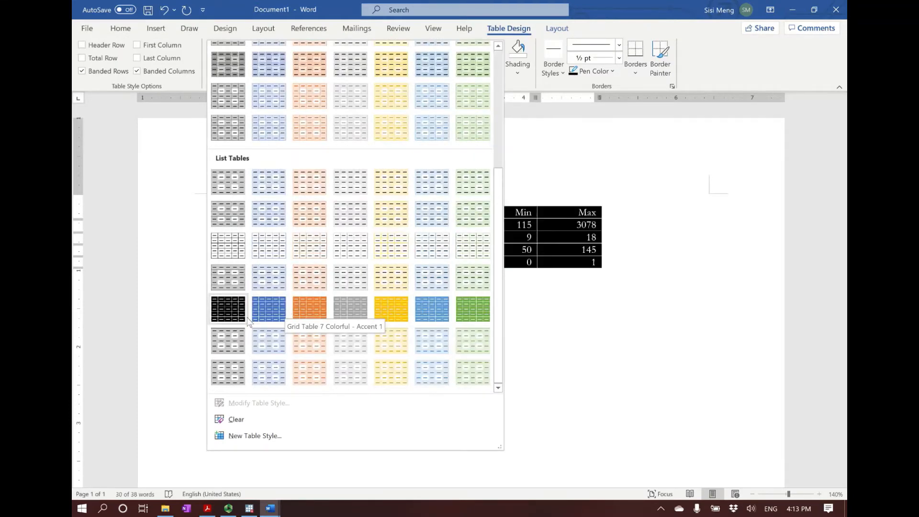
scroll(249, 321, "up", 6)
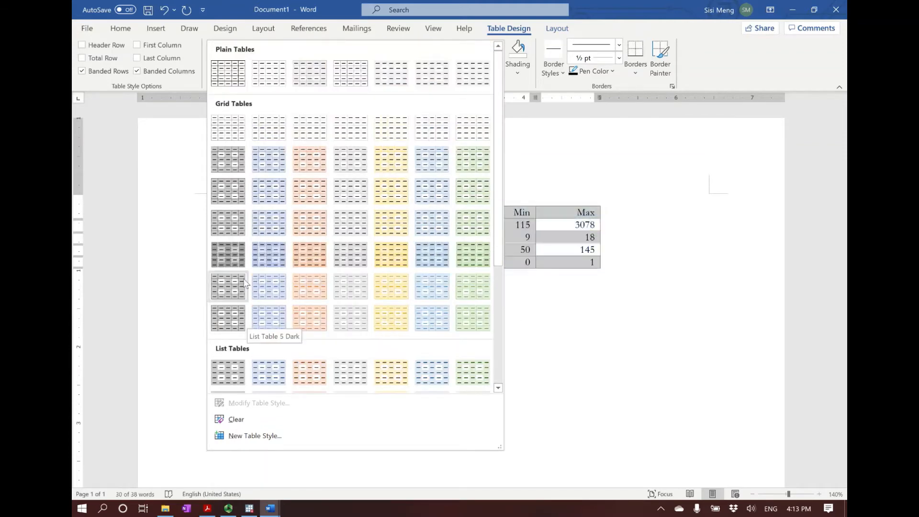
left_click(562, 306)
left_click(420, 335)
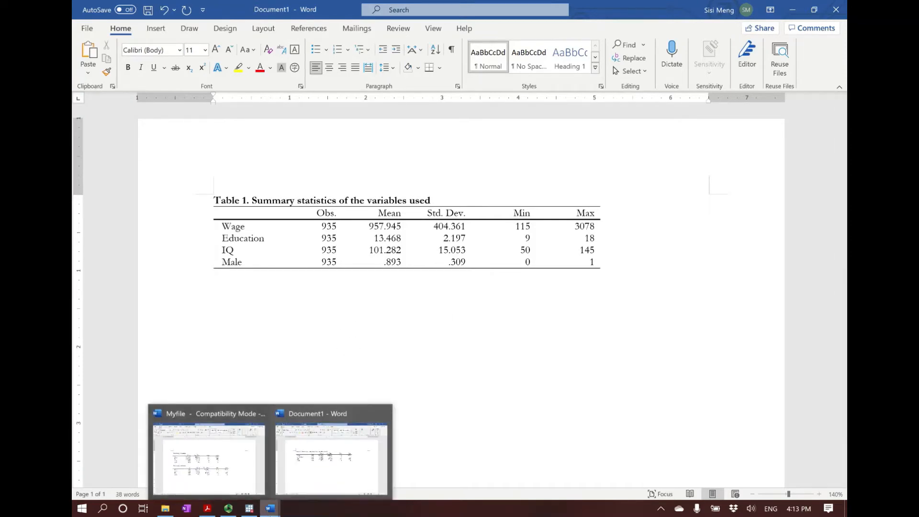
Switch to the PDF slides in Adobe Acrobat Reader and review the Part 1 and Part 2 instructions, project description and Stata Outputs commands
left_click(207, 508)
scroll(191, 327, "down", 2)
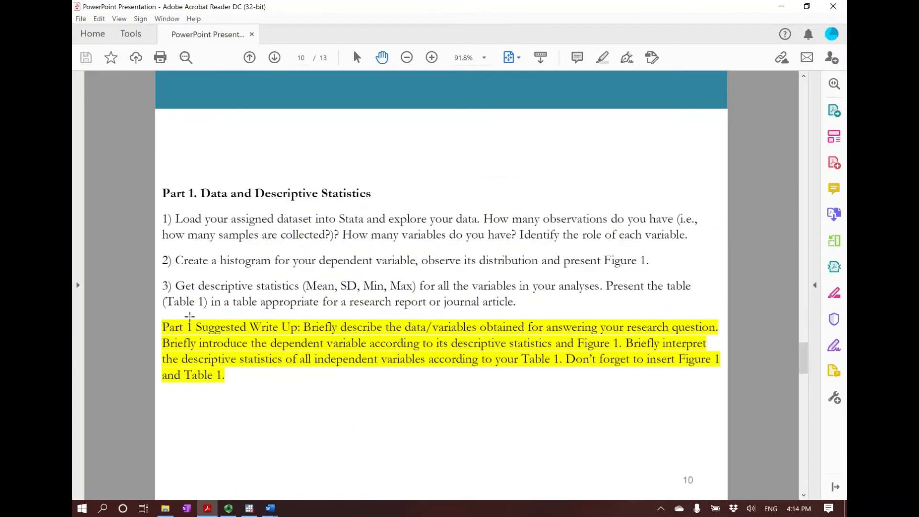
scroll(510, 254, "down", 1)
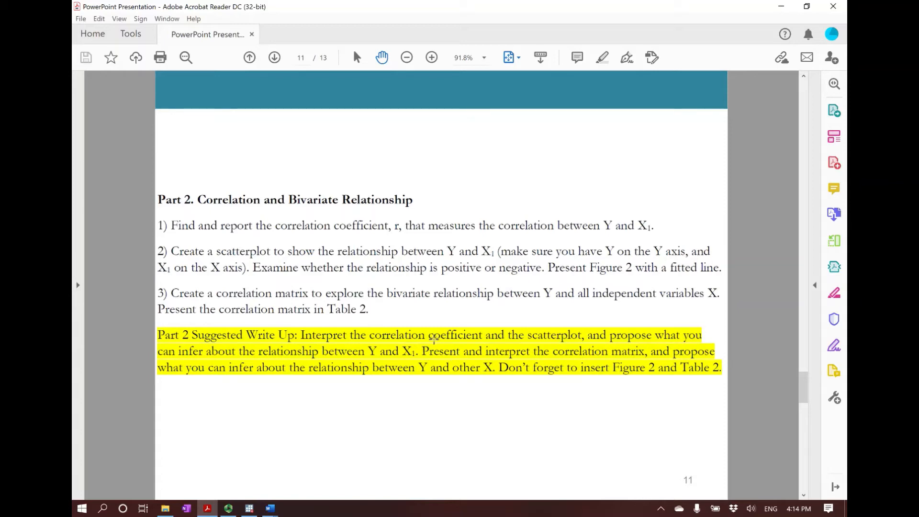
key("Page_Up")
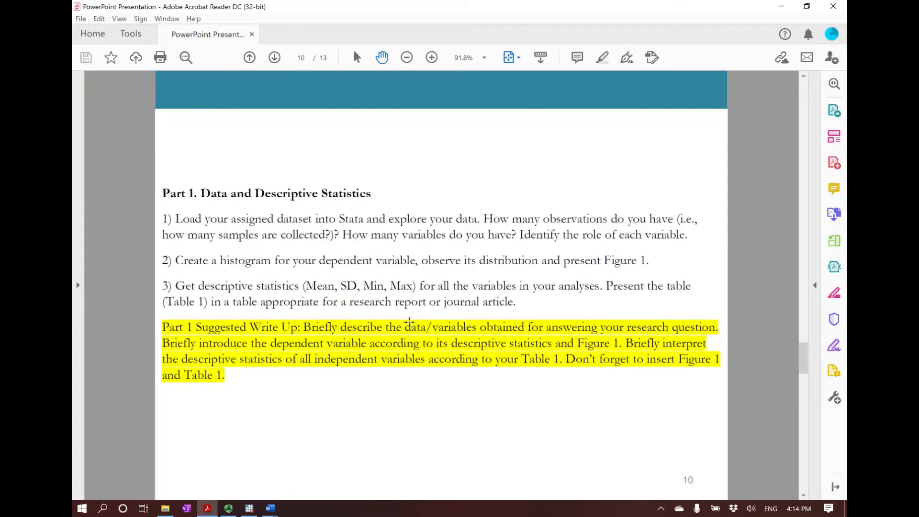
key("Page_Up")
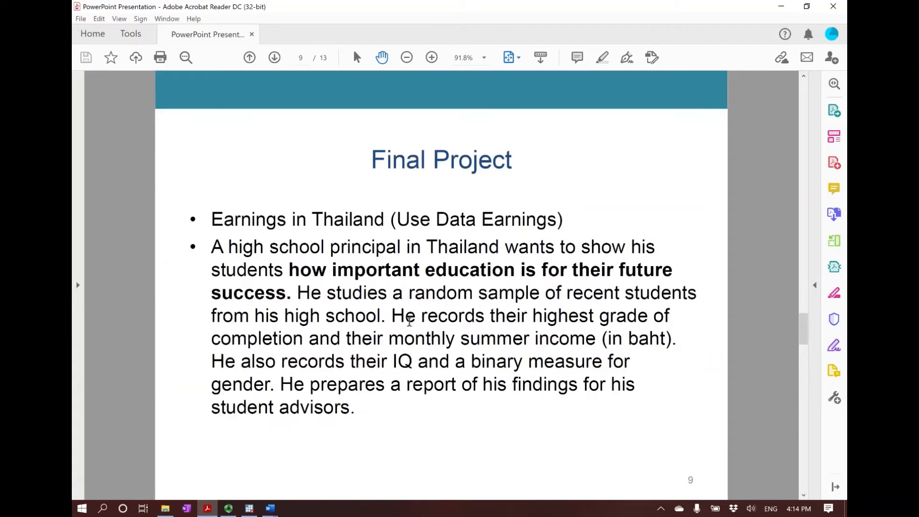
key("Page_Up")
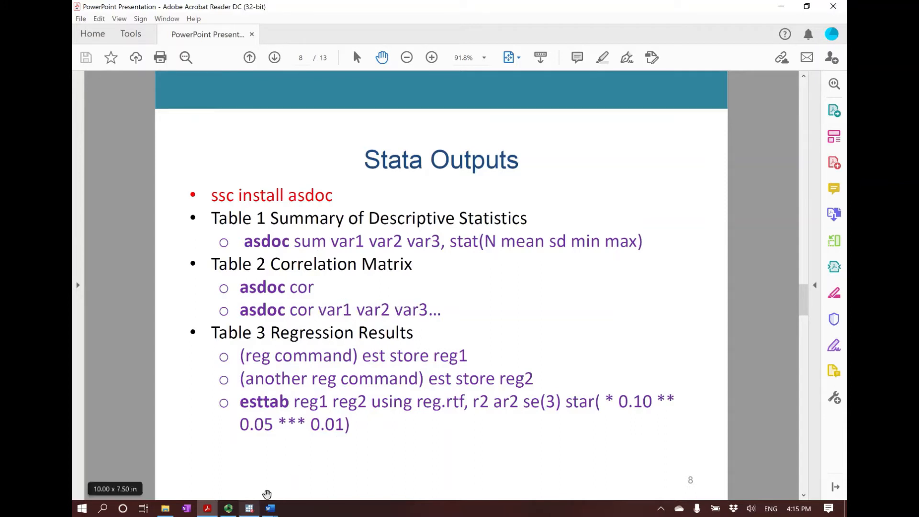
Switch to Myfile in Word and close it without saving the changes
left_click(270, 508)
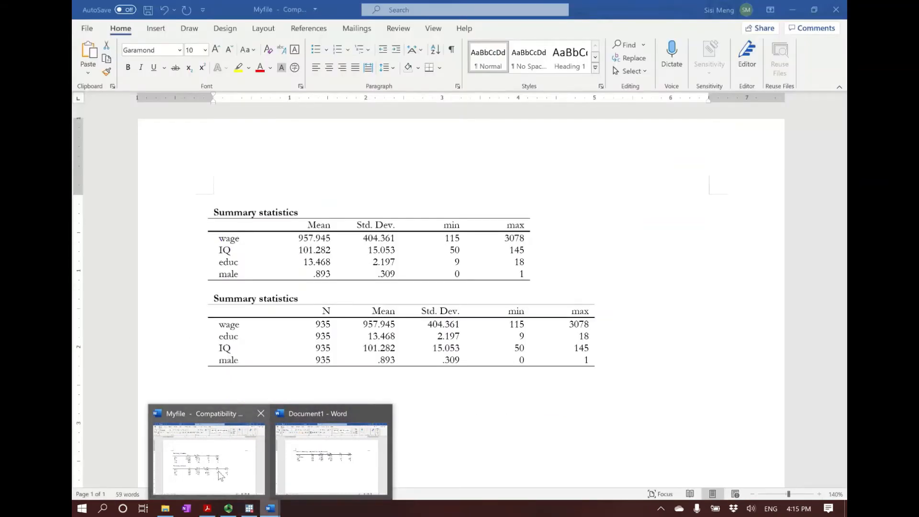
left_click(211, 474)
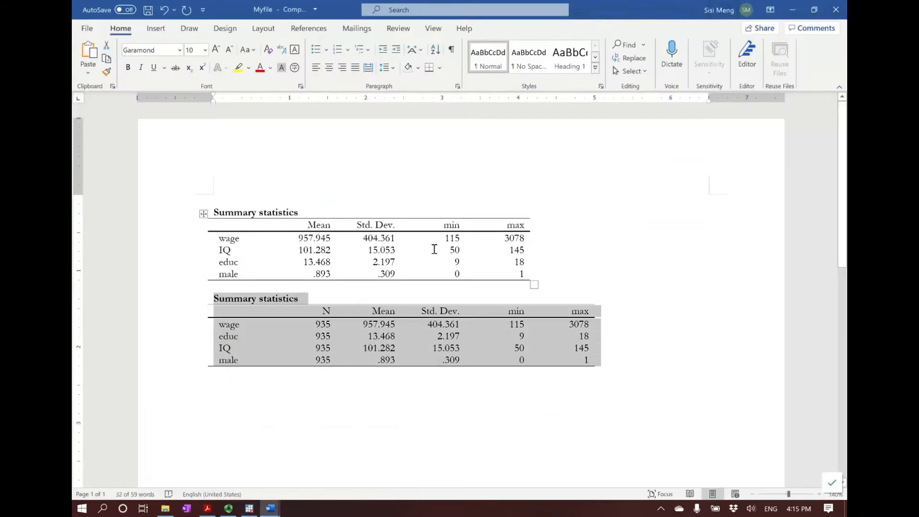
left_click(341, 207)
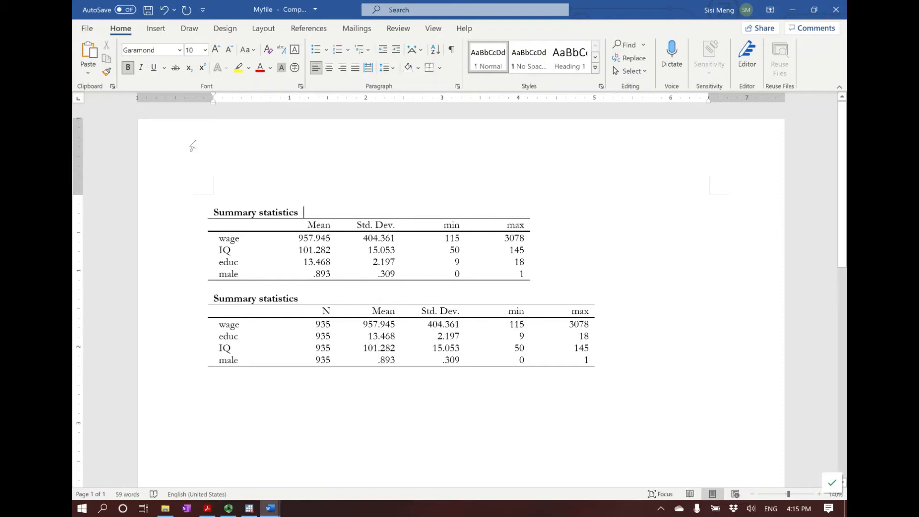
left_click(834, 10)
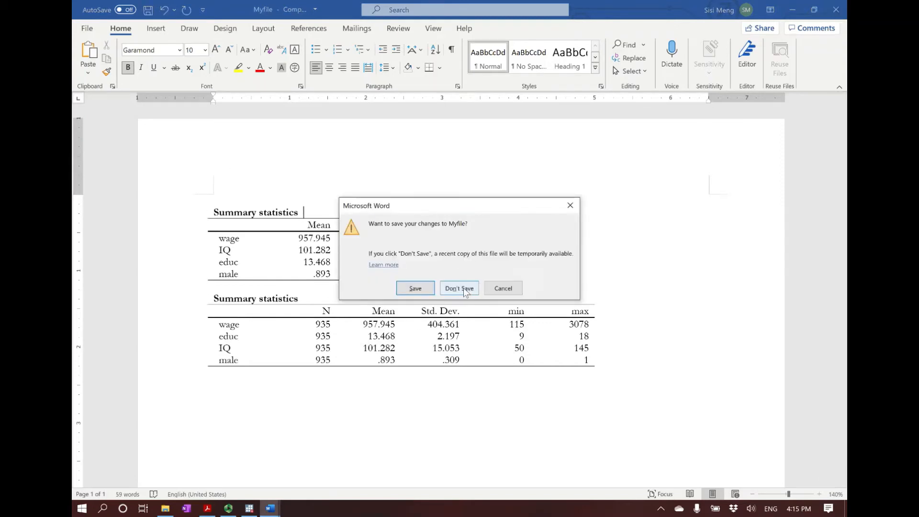
left_click(455, 290)
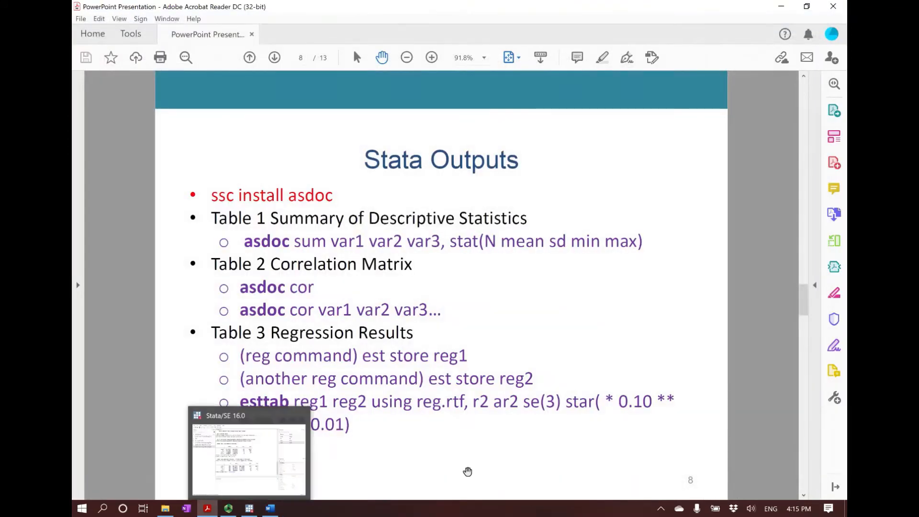
Switch to Stata and run "asdoc cor wage educ IQ male" to export the correlation matrix to Myfile.doc
left_click(249, 510)
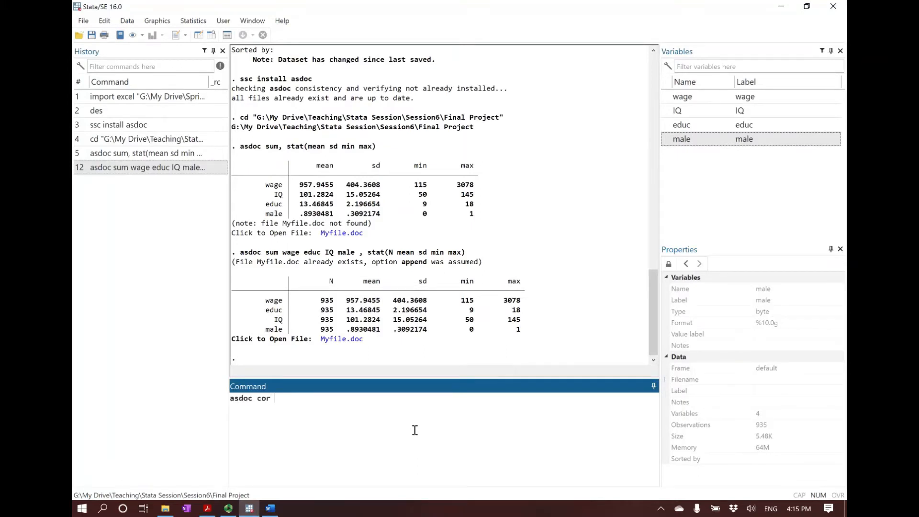
double_click(689, 102)
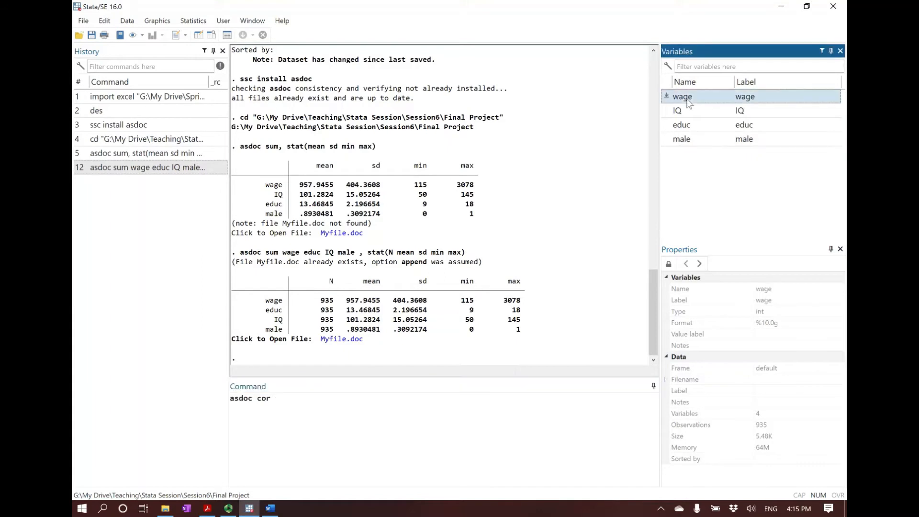
double_click(689, 126)
double_click(682, 111)
double_click(683, 139)
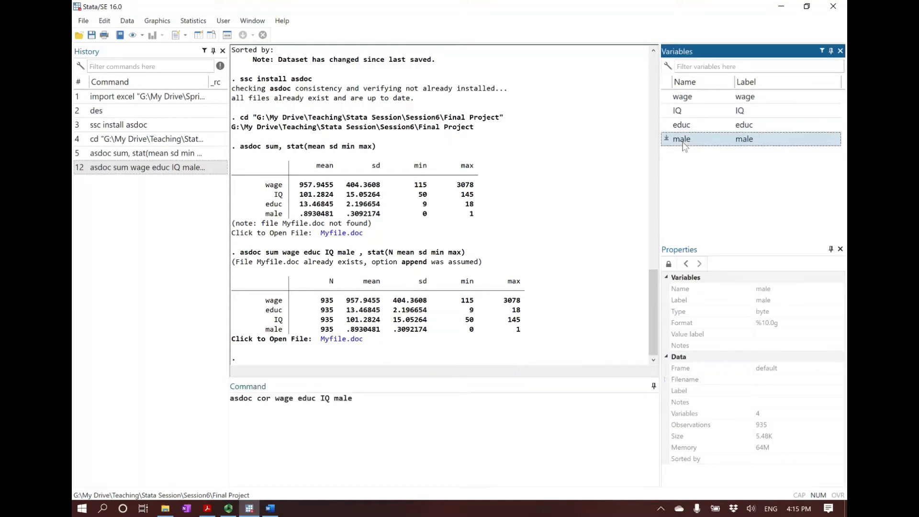
key("Return")
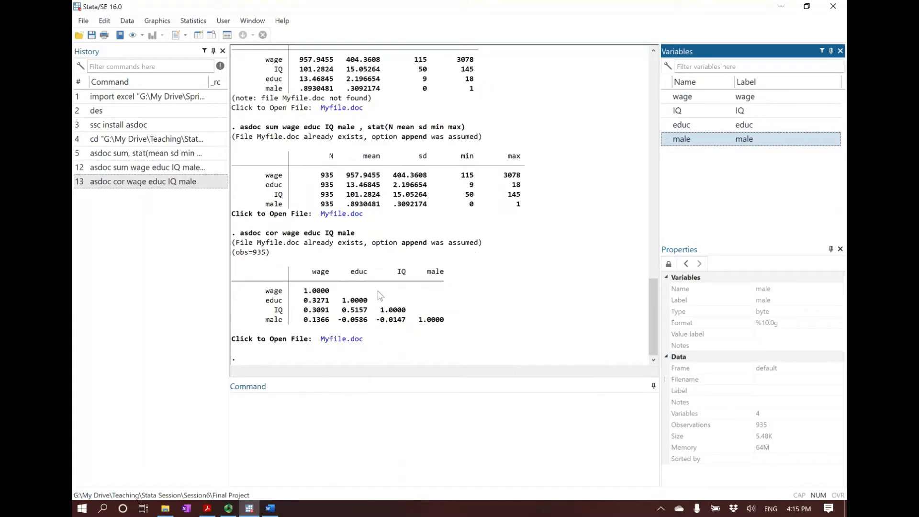
left_click_drag(402, 243, 426, 246)
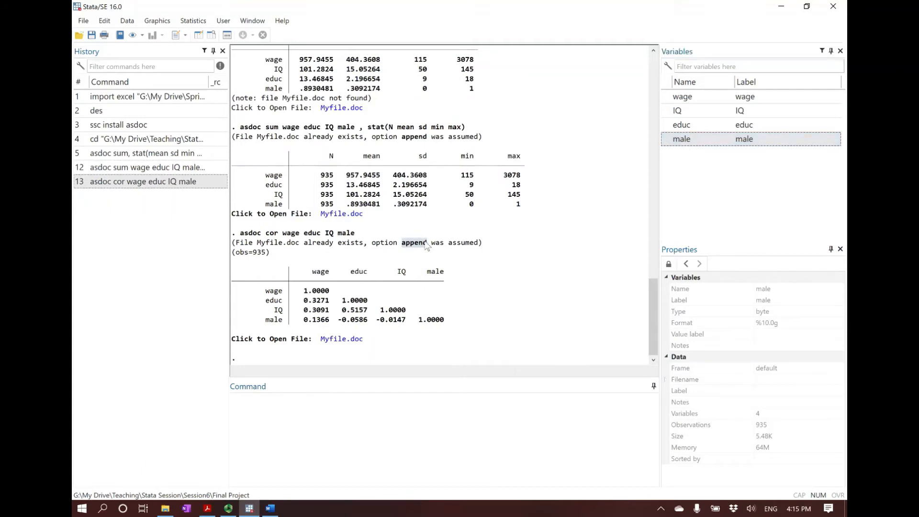
left_click(427, 247)
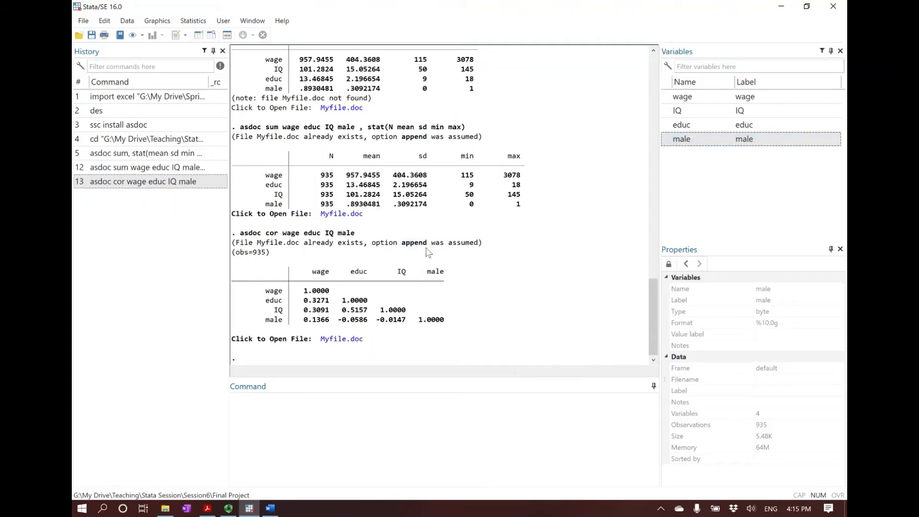
Open the exported Myfile.doc, examine the wage–educ and educ–IQ coefficients in the Matrix of correlations, and return to Stata
left_click(342, 339)
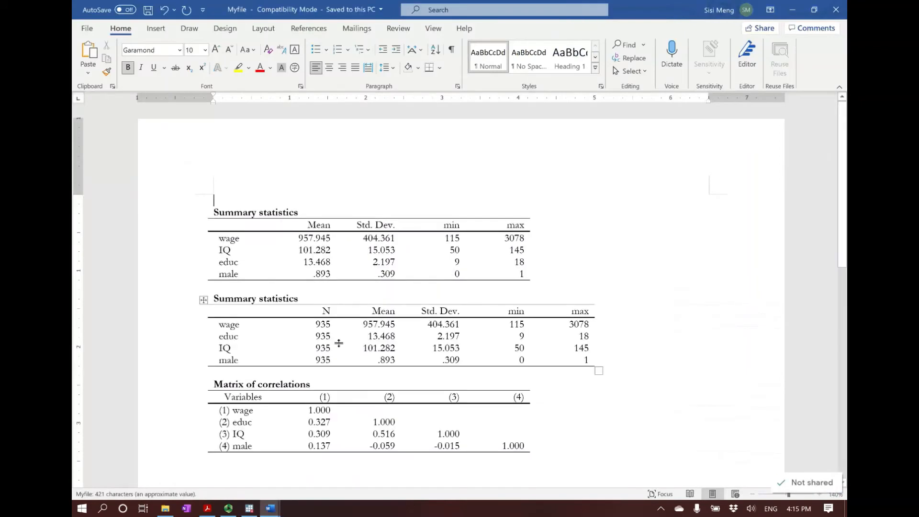
left_click_drag(163, 385, 144, 447)
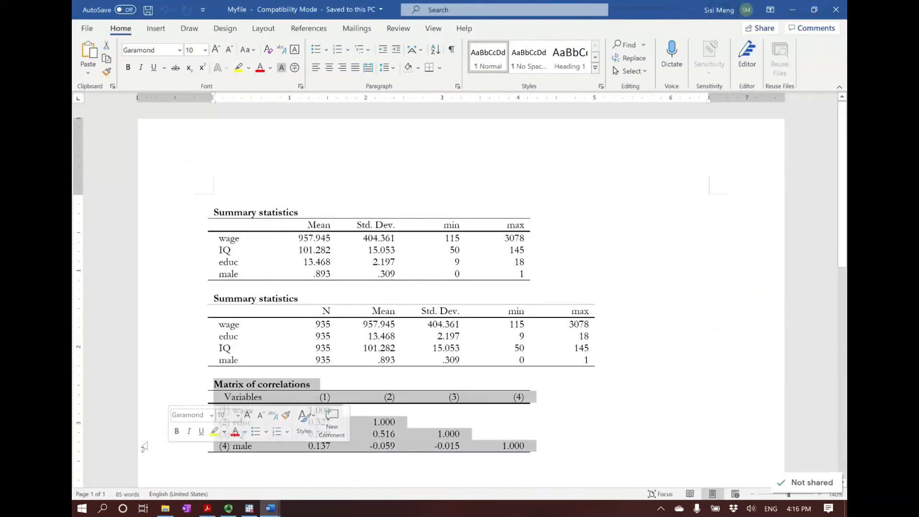
scroll(315, 394, "down", 3)
left_click(315, 394)
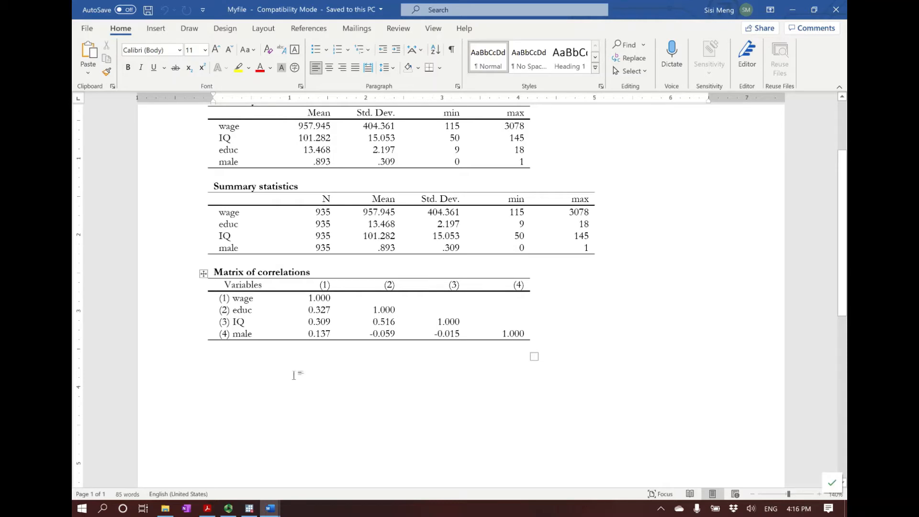
scroll(296, 373, "down", 1)
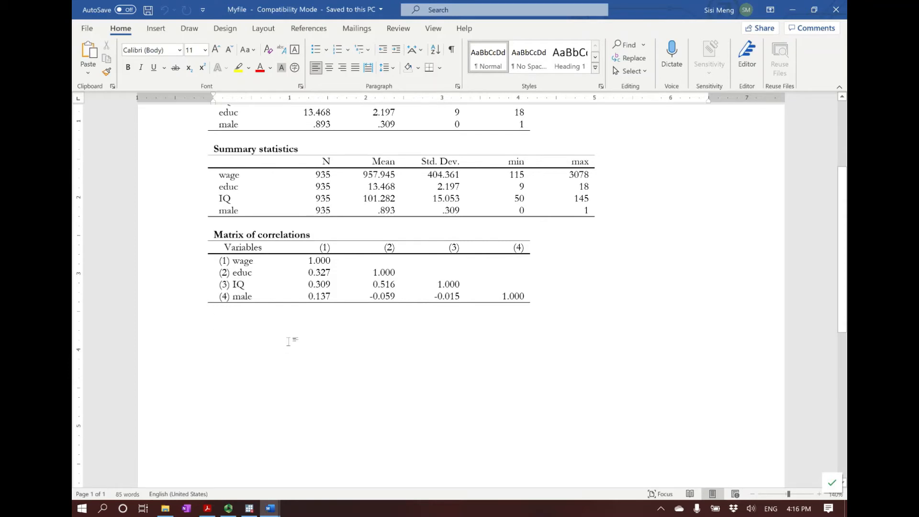
double_click(307, 271)
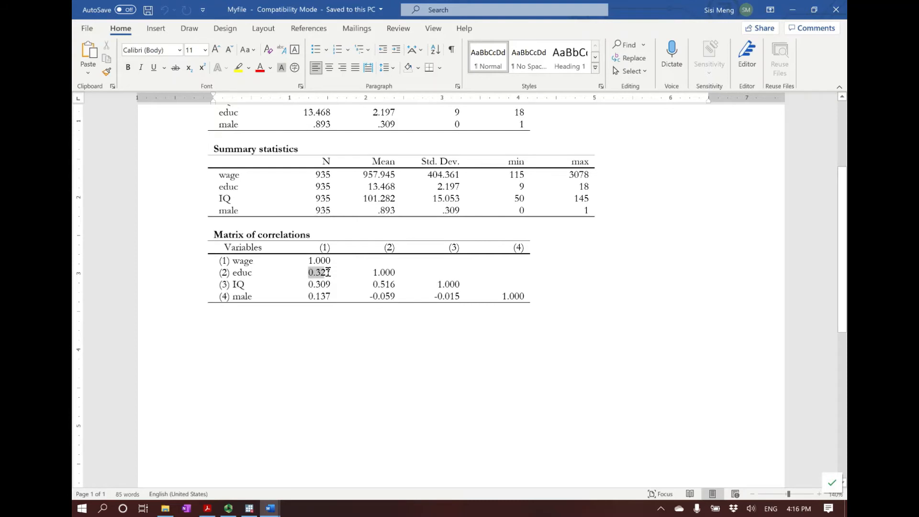
left_click(345, 340)
left_click_drag(373, 285, 396, 285)
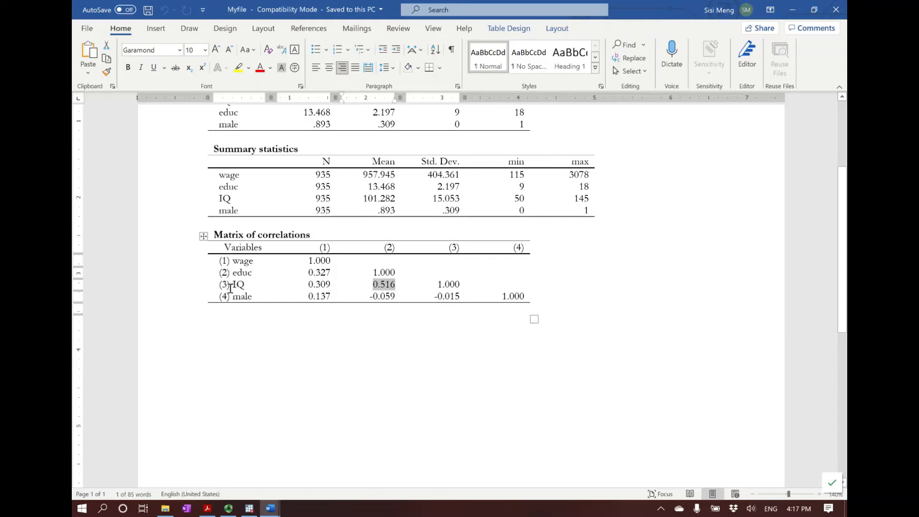
left_click(387, 284)
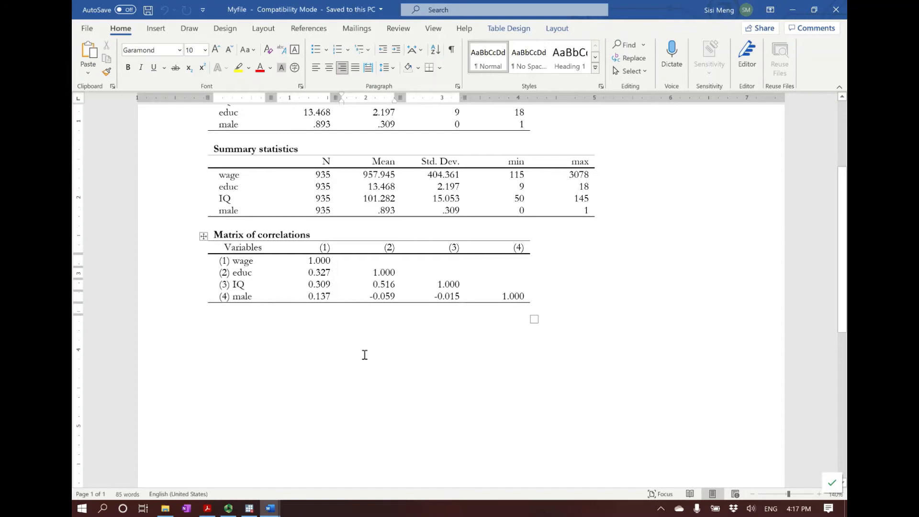
left_click(250, 512)
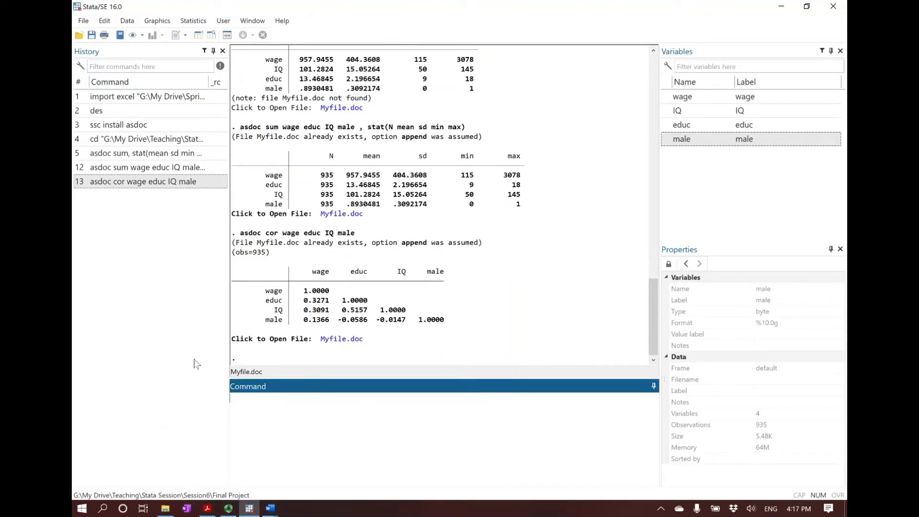
Switch to Myfile in Word, review the two summary statistics tables and the correlation matrix, and close the document
left_click(270, 508)
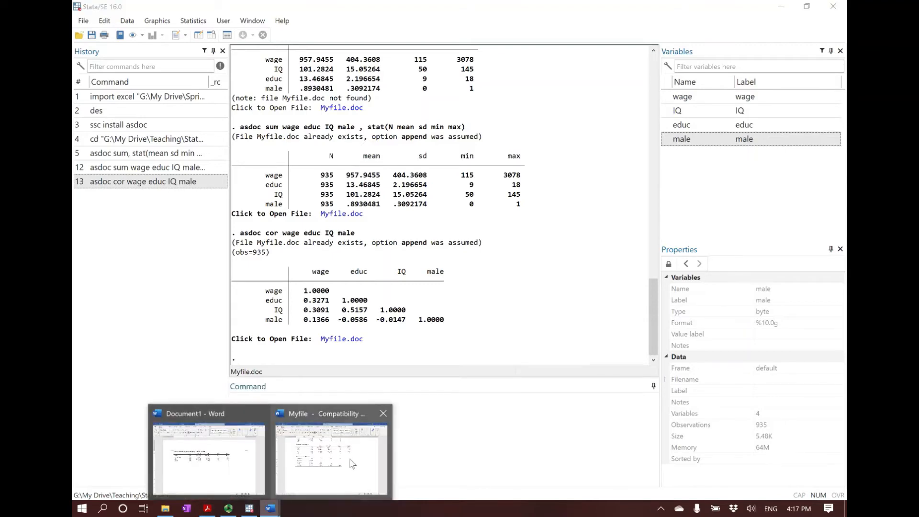
left_click(354, 464)
scroll(284, 368, "up", 3)
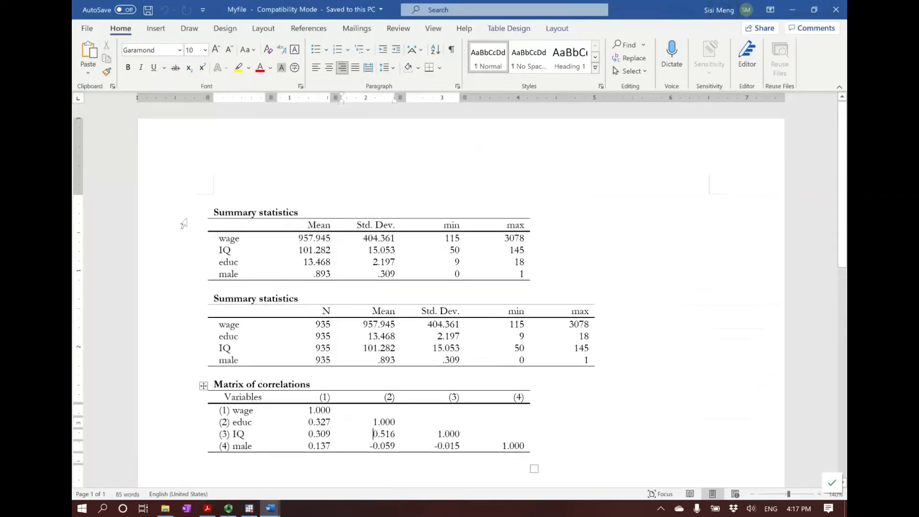
left_click_drag(185, 216, 160, 473)
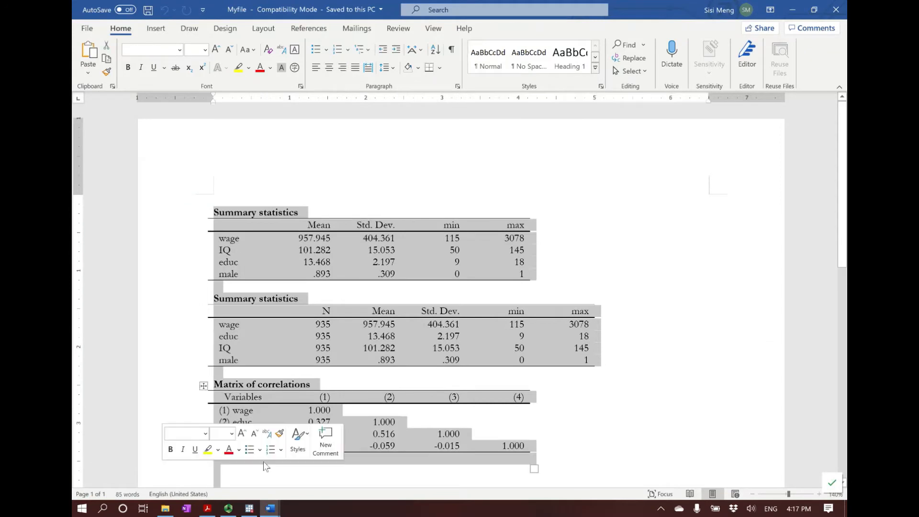
left_click(279, 474)
scroll(258, 455, "down", 2)
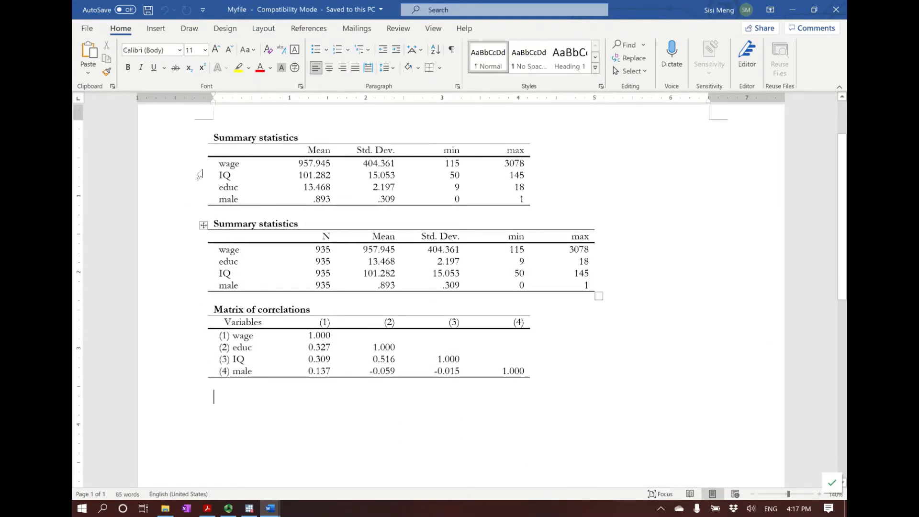
left_click(835, 9)
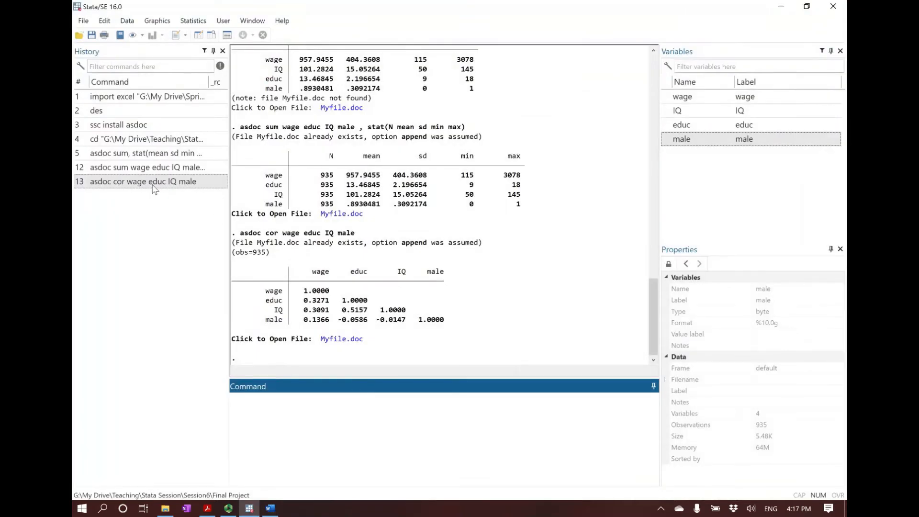
Run "asdoc cor wage educ IQ male, replace" in Stata and open the exported Myfile.doc
left_click(153, 186)
left_click(396, 401)
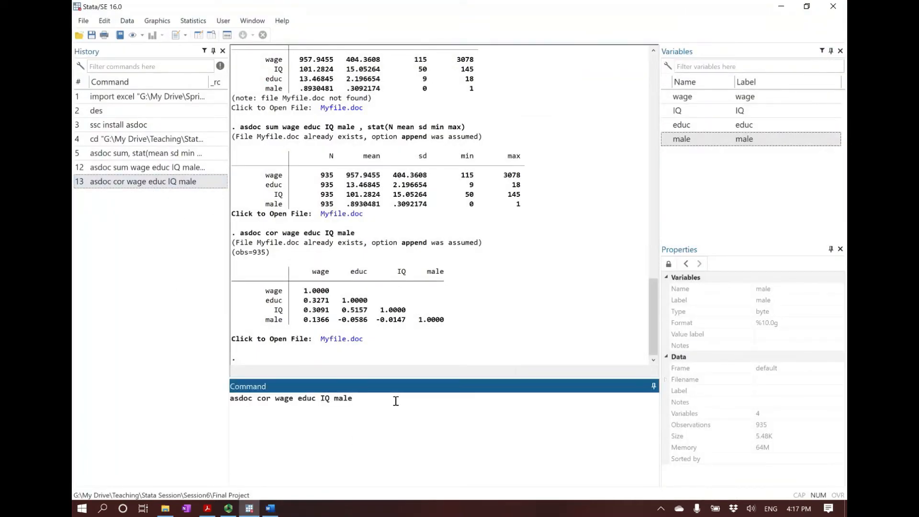
type(", replace")
key("Return")
left_click(349, 340)
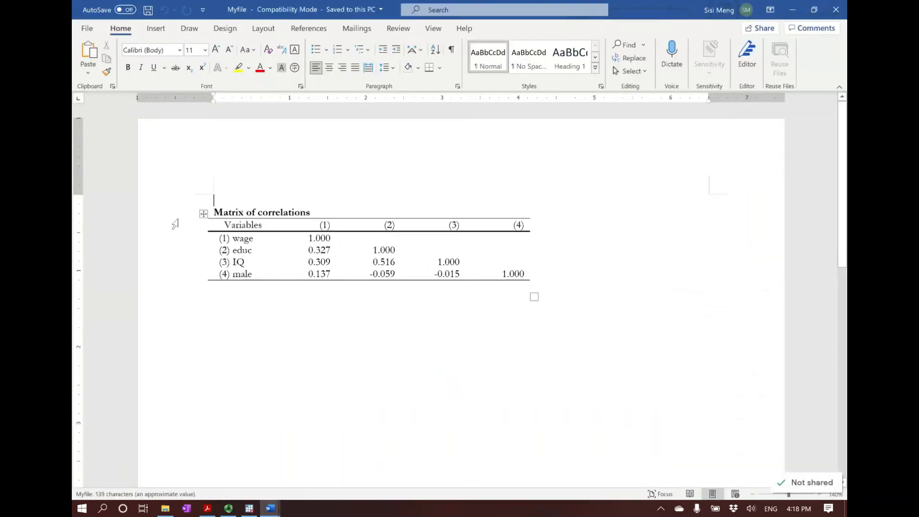
Review the Matrix of correlations in Myfile and close both Myfile and Document1 without saving
left_click_drag(173, 213, 156, 306)
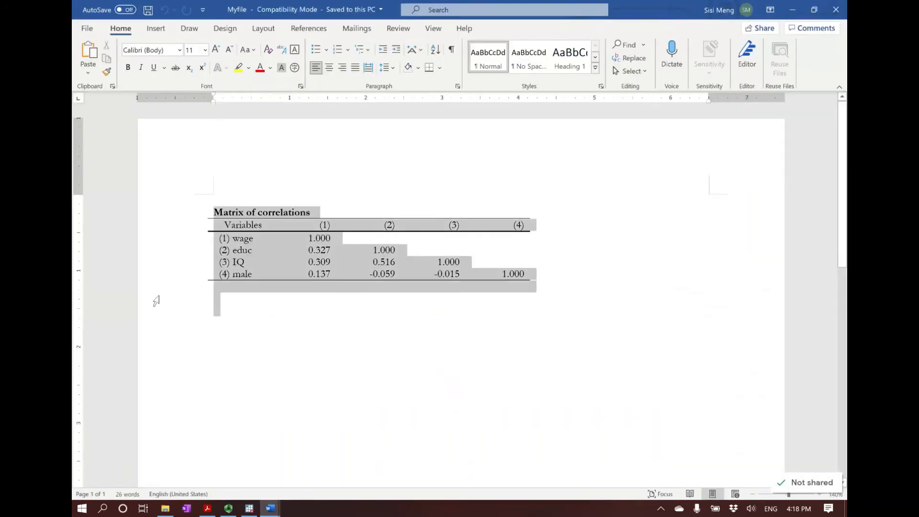
left_click(246, 316)
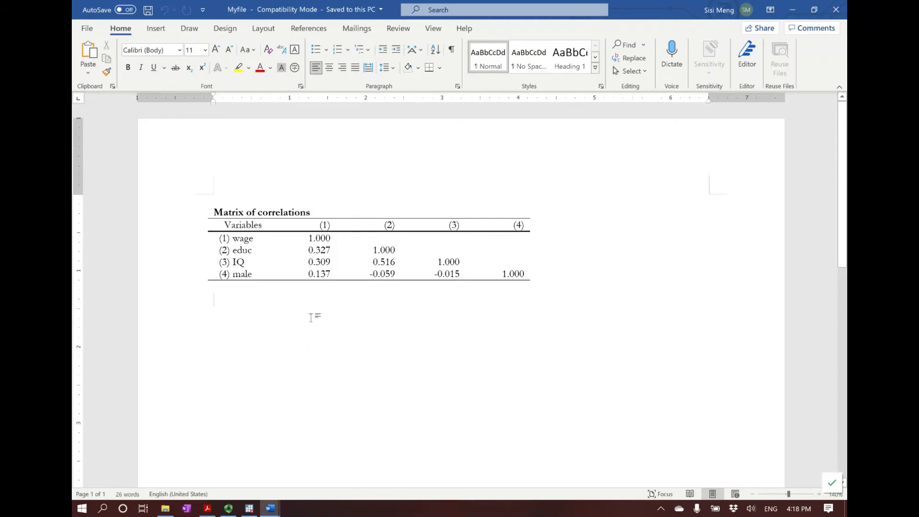
left_click(836, 10)
left_click(836, 9)
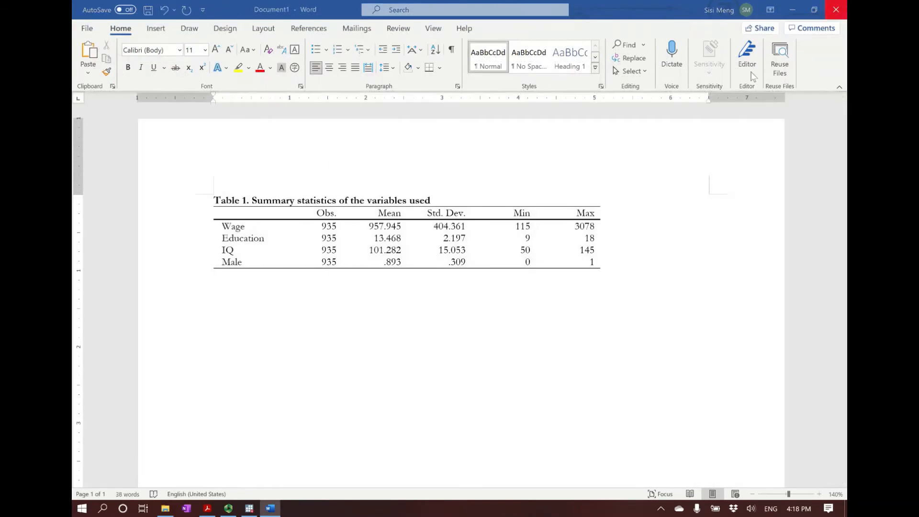
left_click(506, 317)
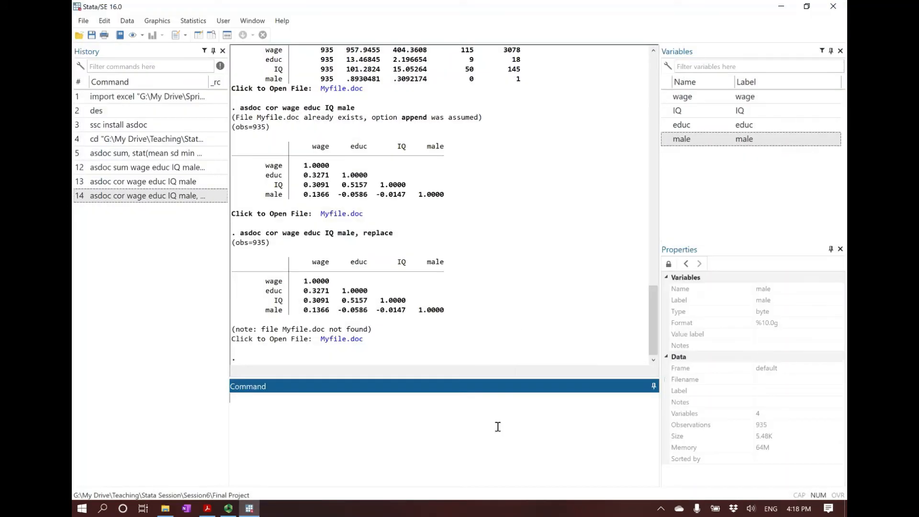
Switch to the PDF slides in Adobe Acrobat Reader and read the Part 3 Simple Linear Regression instructions
left_click(206, 510)
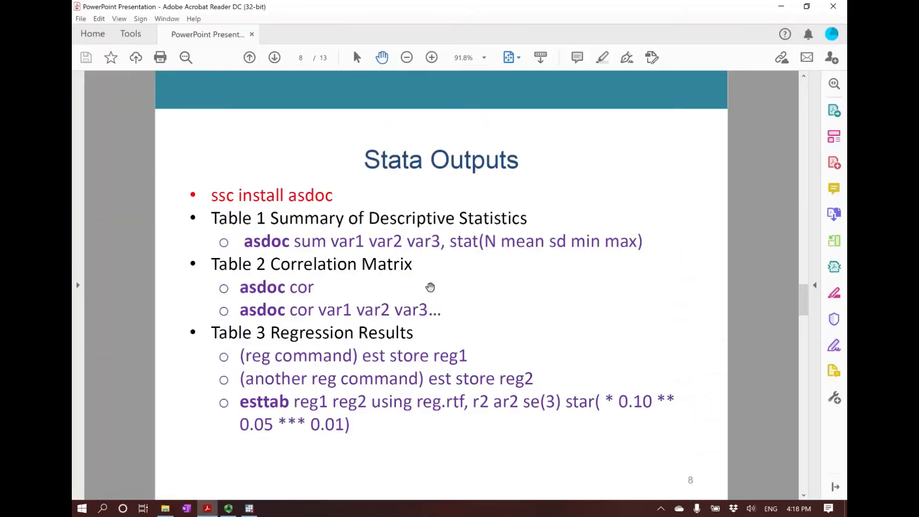
scroll(430, 287, "down", 5)
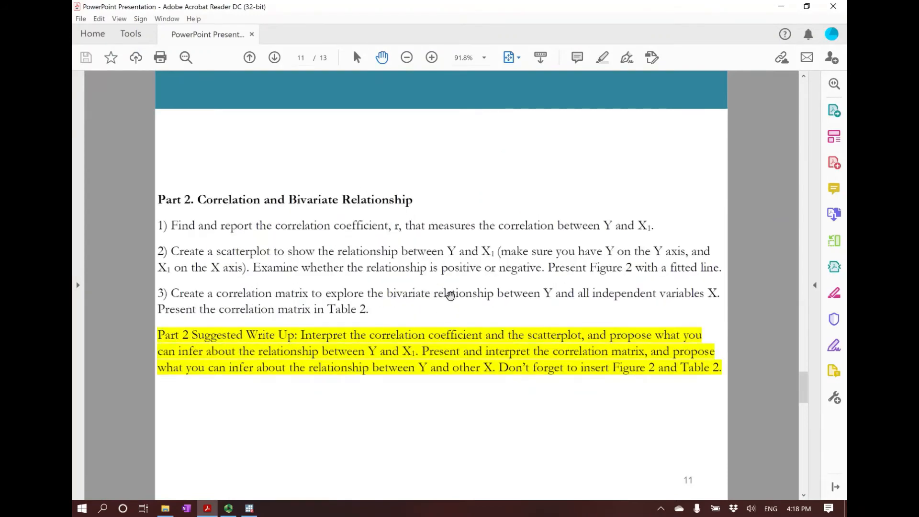
scroll(450, 289, "down", 2)
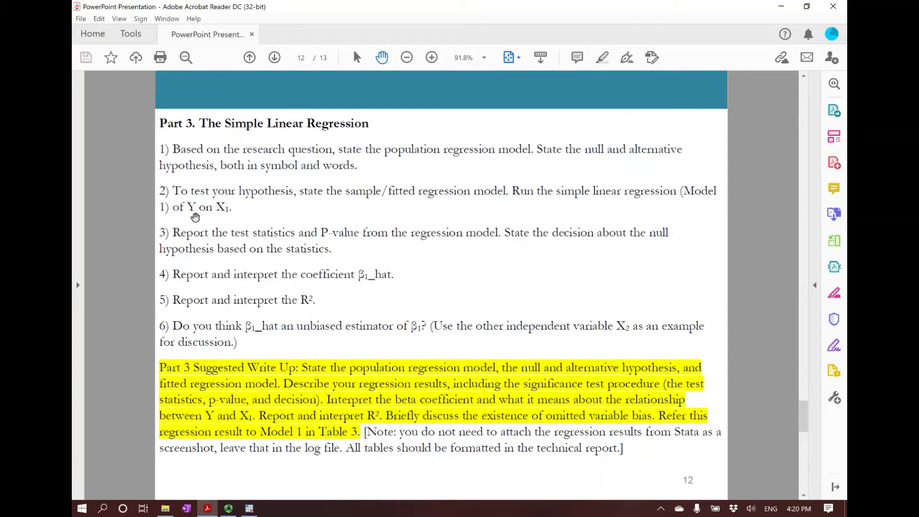
Switch to Stata and run the simple regression of wage on educ with "reg wage educ"
left_click(250, 509)
type("reg")
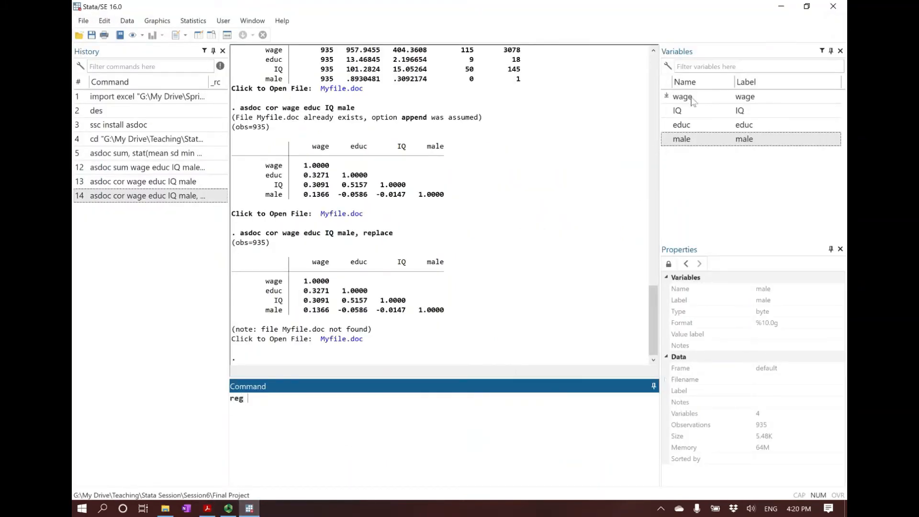
double_click(693, 100)
double_click(690, 128)
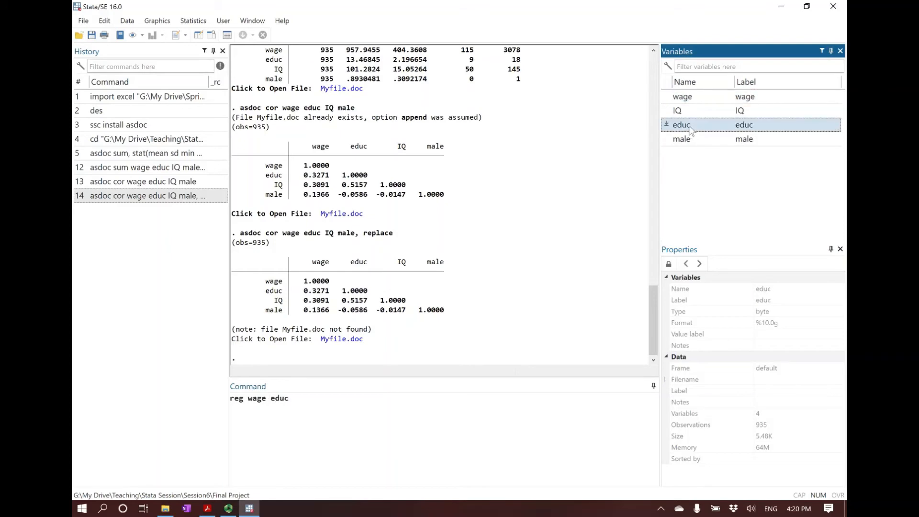
key("Return")
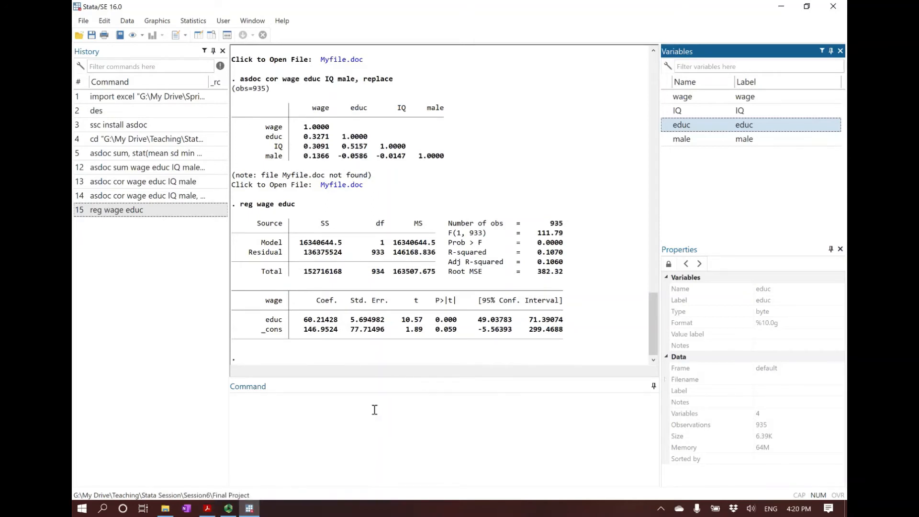
Read the Part 4 Multiple Linear Regression instructions in the PDF slides, and return to Stata to run "reg wage educ IQ"
left_click(207, 508)
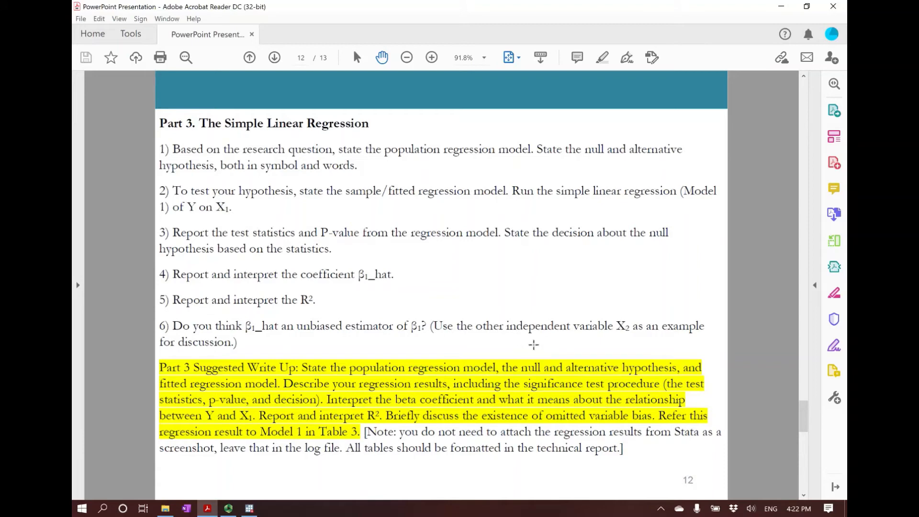
scroll(525, 354, "down", 1)
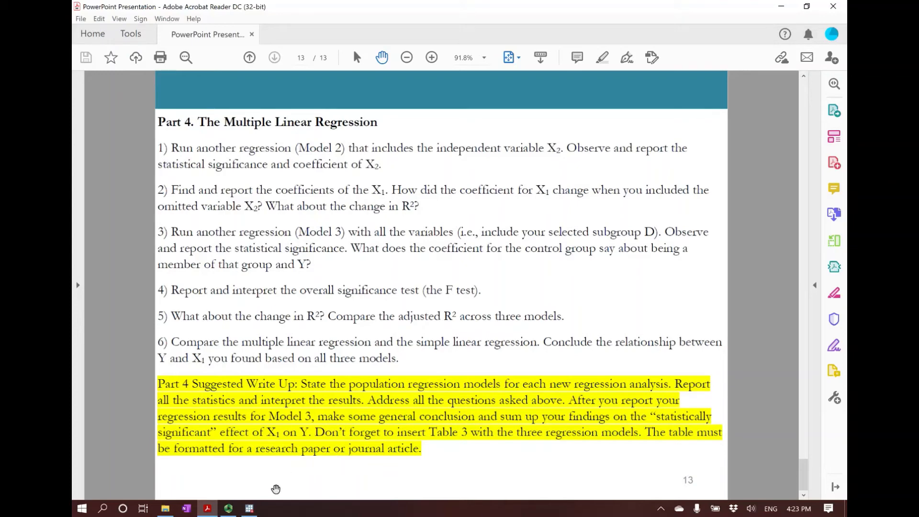
left_click(249, 508)
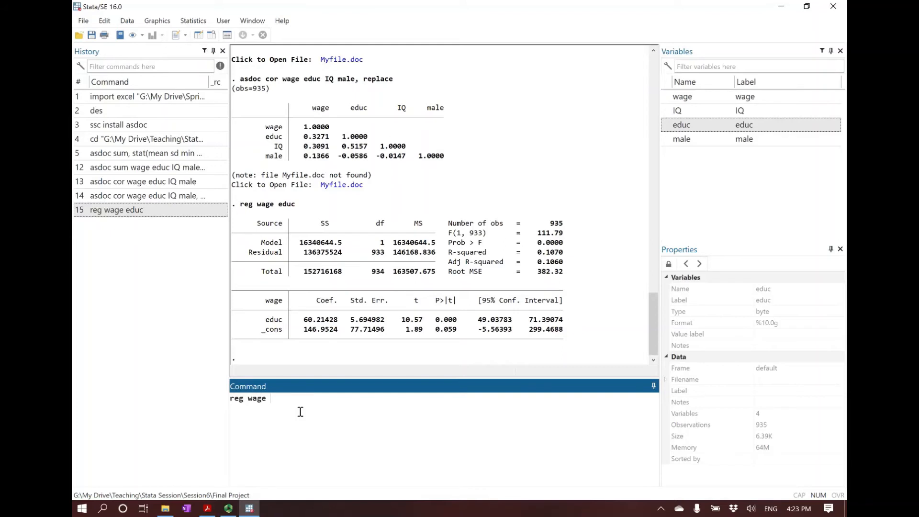
type("IQ")
key("Return")
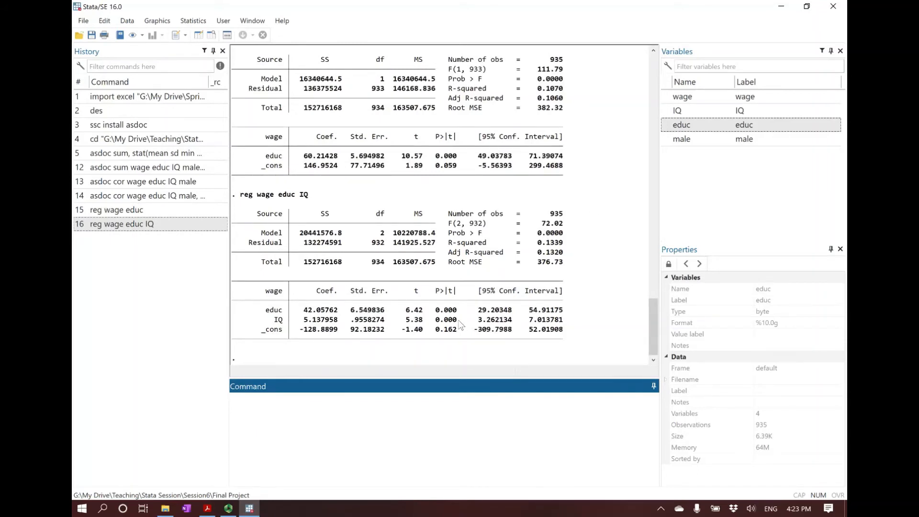
Examine the p-value and coefficient of IQ in the "reg wage educ IQ" output
left_click_drag(460, 325, 432, 329)
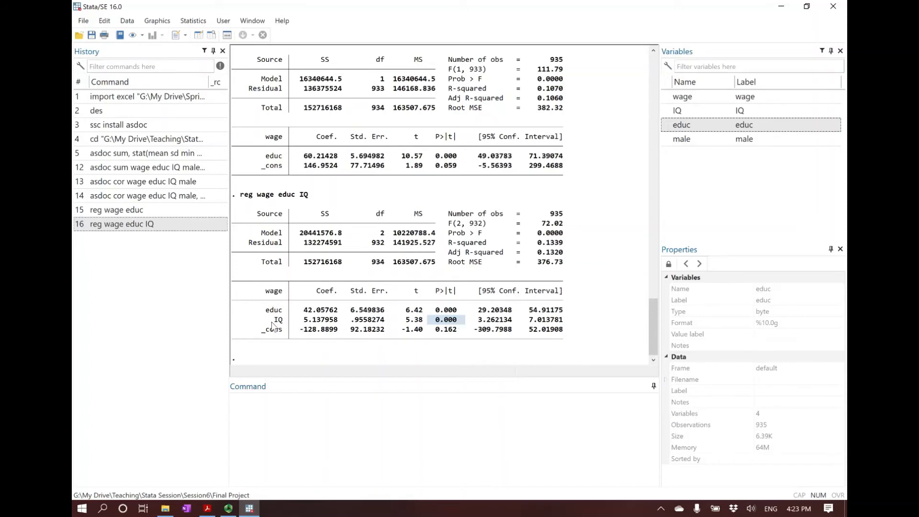
left_click_drag(258, 325, 337, 326)
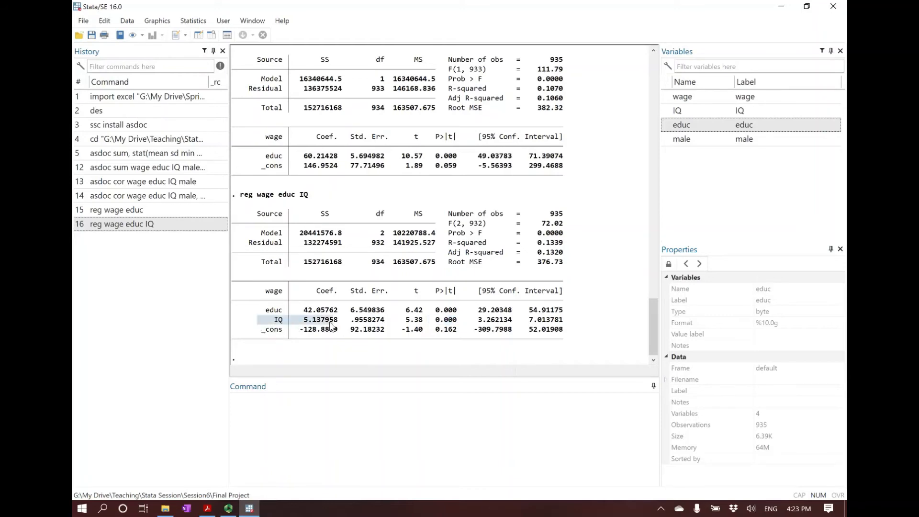
left_click(335, 326)
Check Part 4 question 2 in the PDF slides and compare the educ coefficients of the two regressions in Stata
left_click(207, 508)
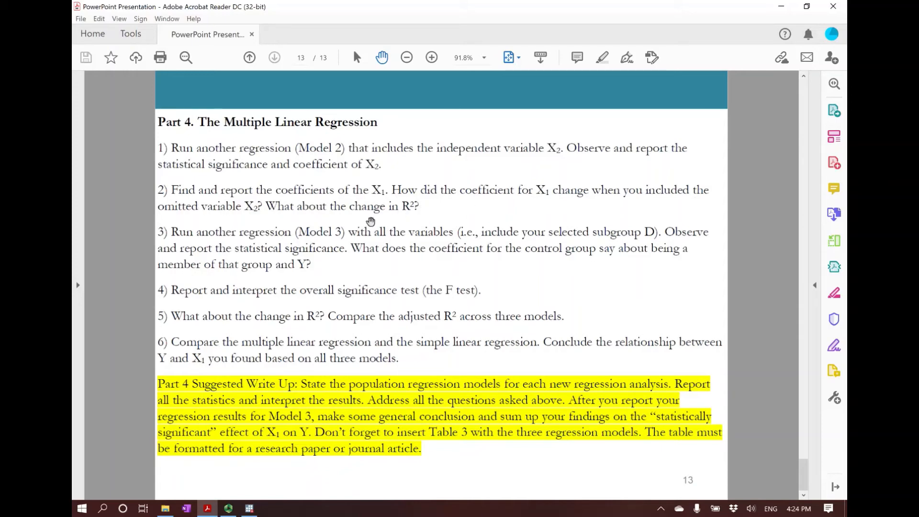
left_click(255, 513)
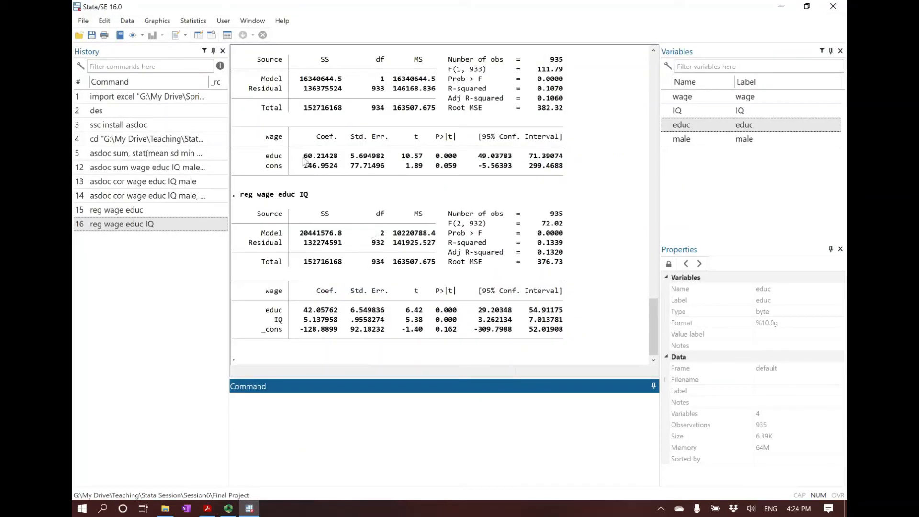
left_click_drag(302, 158, 313, 159)
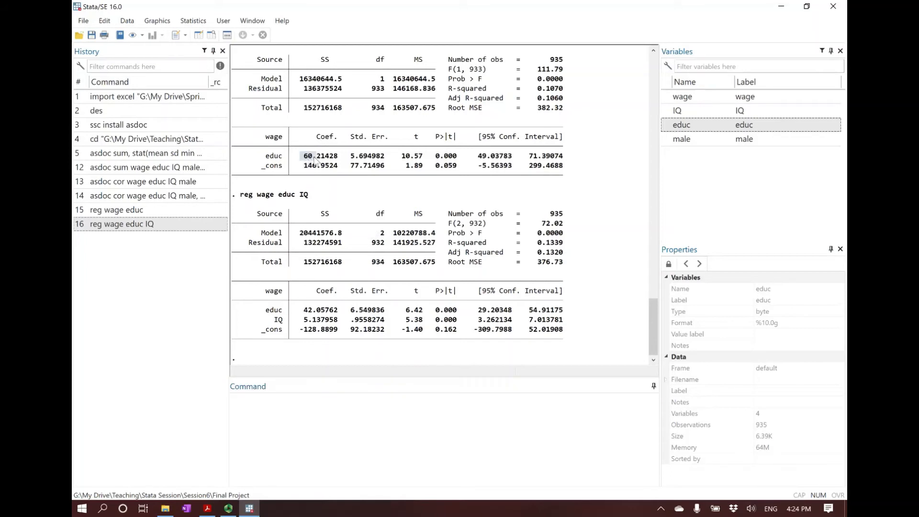
left_click_drag(301, 310, 315, 315)
left_click(315, 315)
Consult the Model 3 instructions in the PDF slides, and return to Stata to run "reg wage educ IQ male"
left_click(211, 507)
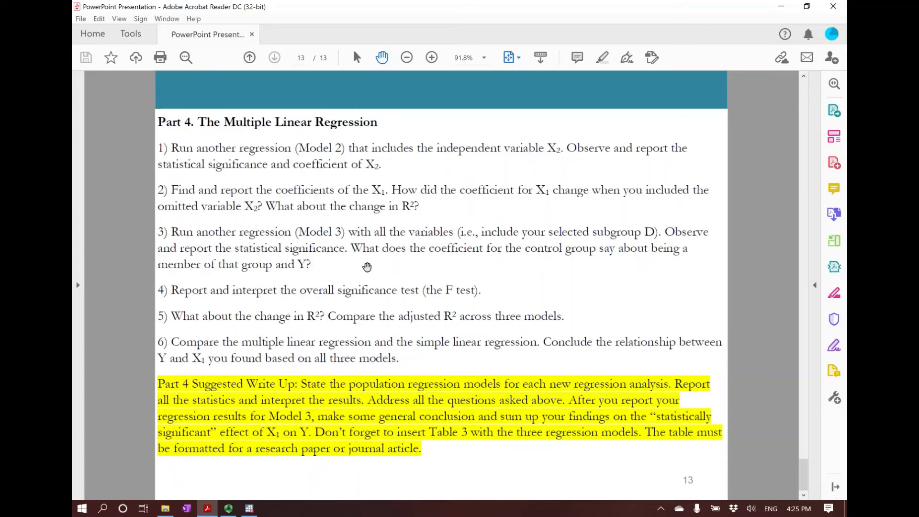
left_click(249, 508)
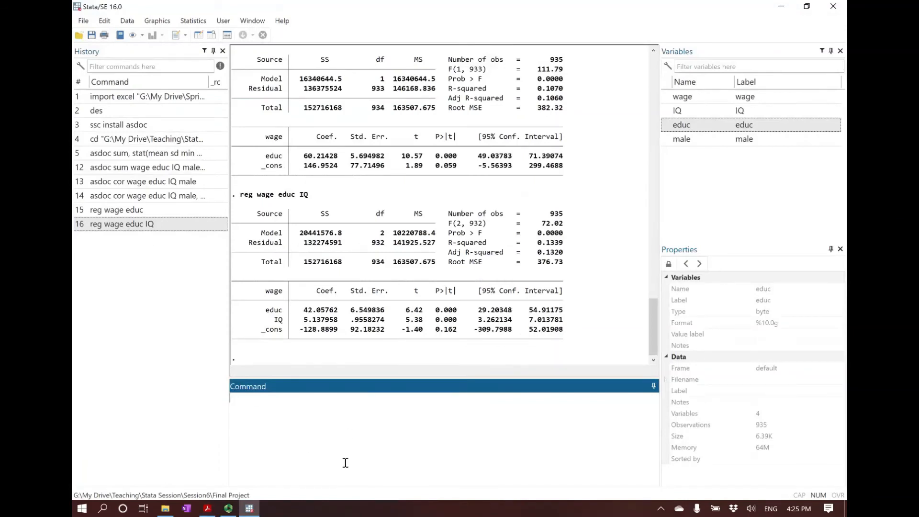
left_click(161, 224)
left_click(380, 401)
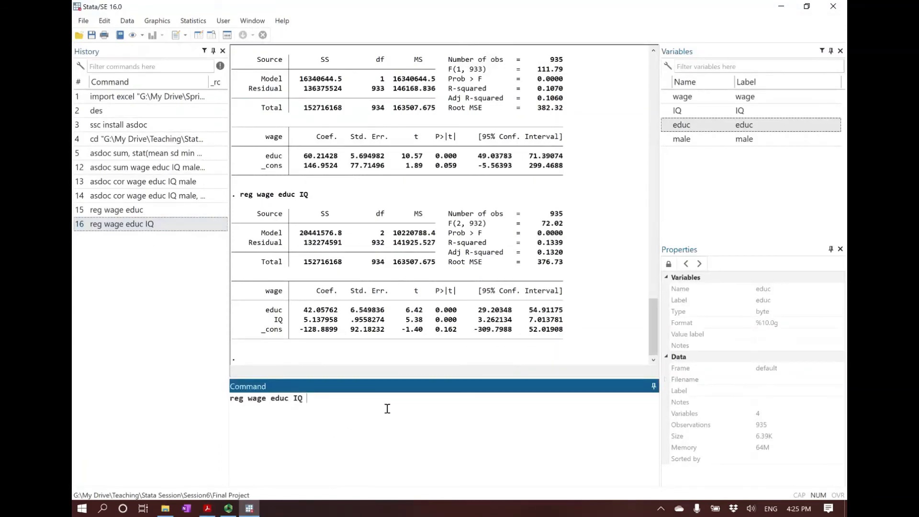
double_click(692, 143)
left_click(449, 448)
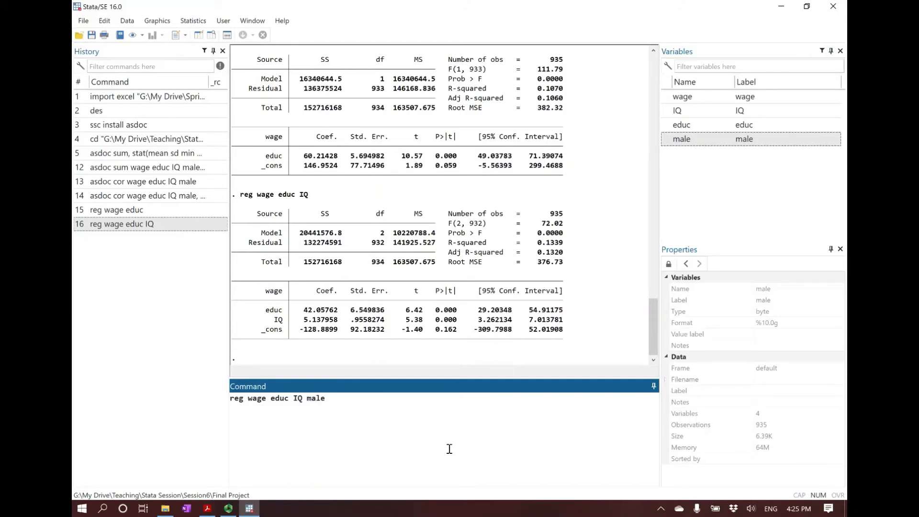
key("Return")
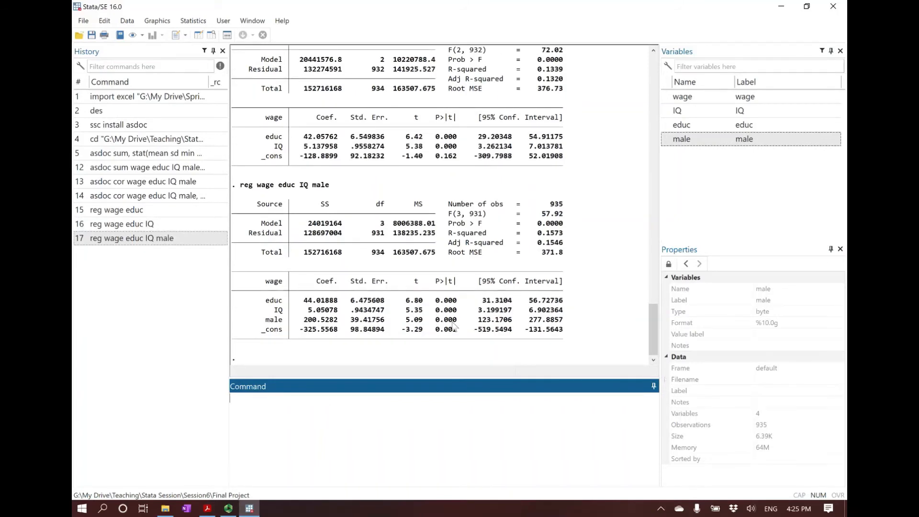
Examine the p-value and coefficient of male in the "reg wage educ IQ male" output
double_click(446, 319)
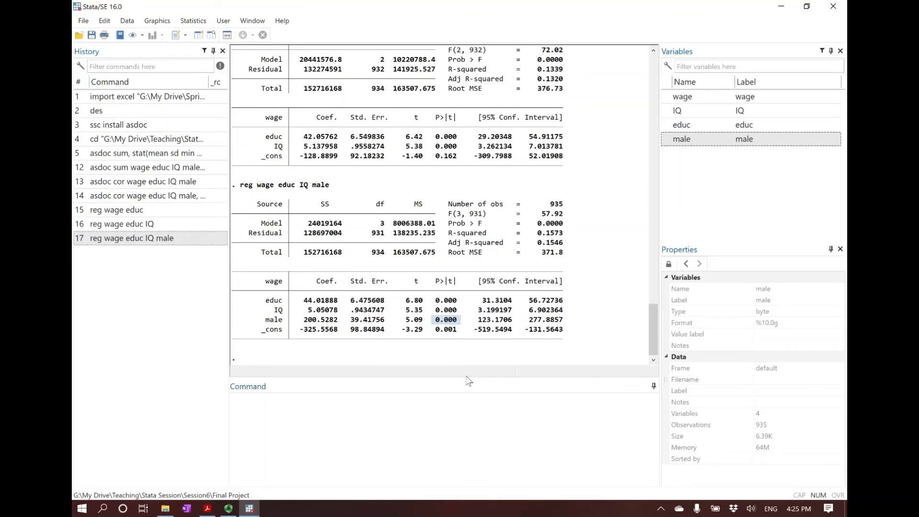
left_click_drag(304, 320, 340, 321)
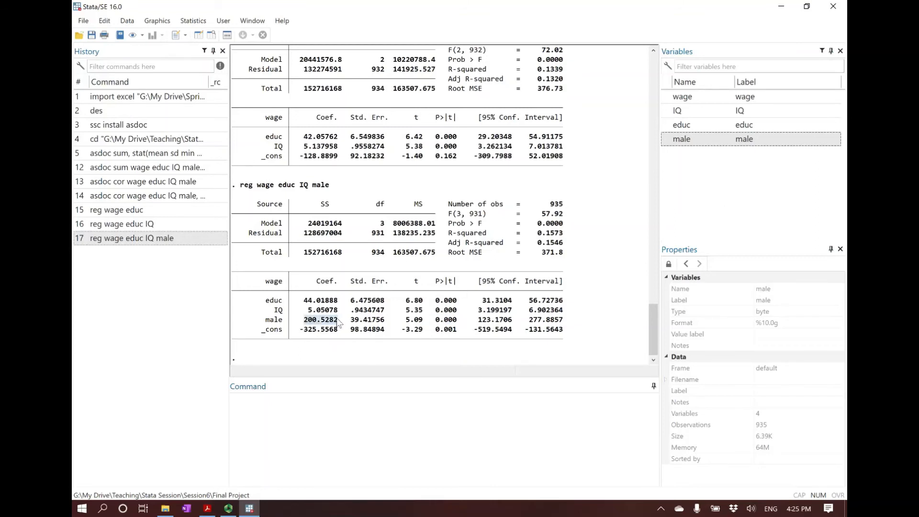
left_click(304, 325)
left_click_drag(253, 319, 285, 322)
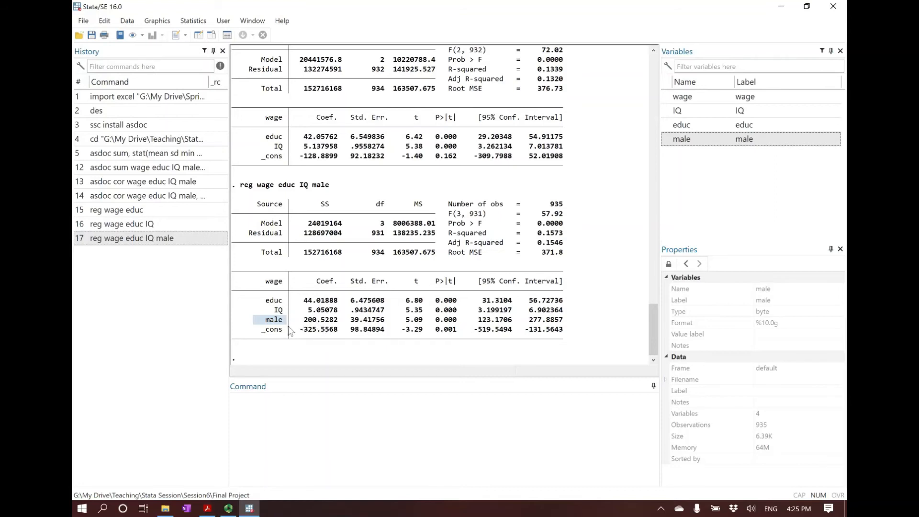
Examine the coefficient of male alongside the educ and IQ control variables in the "reg wage educ IQ male" output
left_click_drag(303, 320, 338, 324)
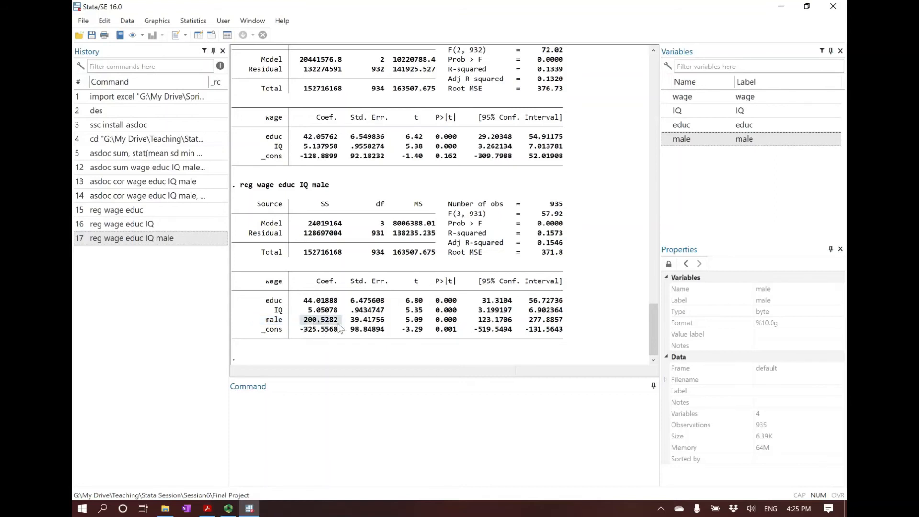
left_click(300, 324)
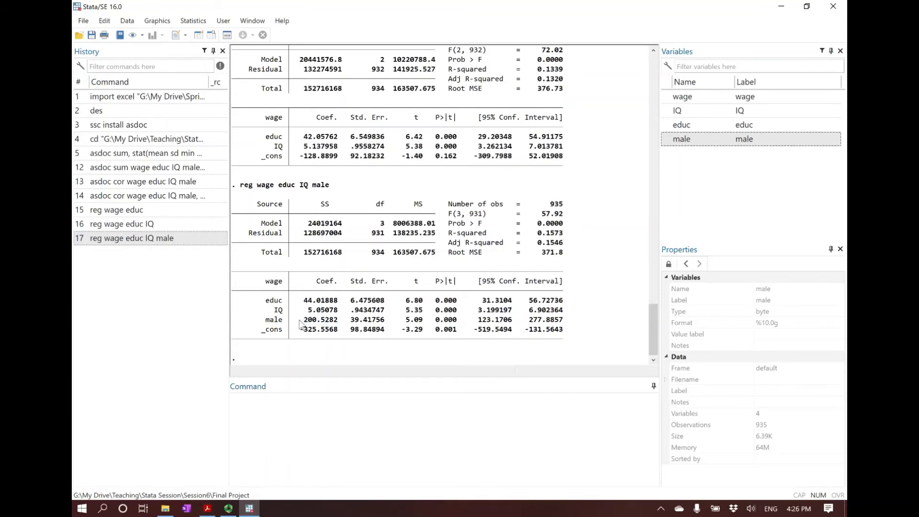
left_click_drag(255, 299, 277, 310)
left_click(280, 314)
Check the F test question of Part 4 in the PDF slides and examine Prob > F for Model 3 in Stata
left_click(211, 510)
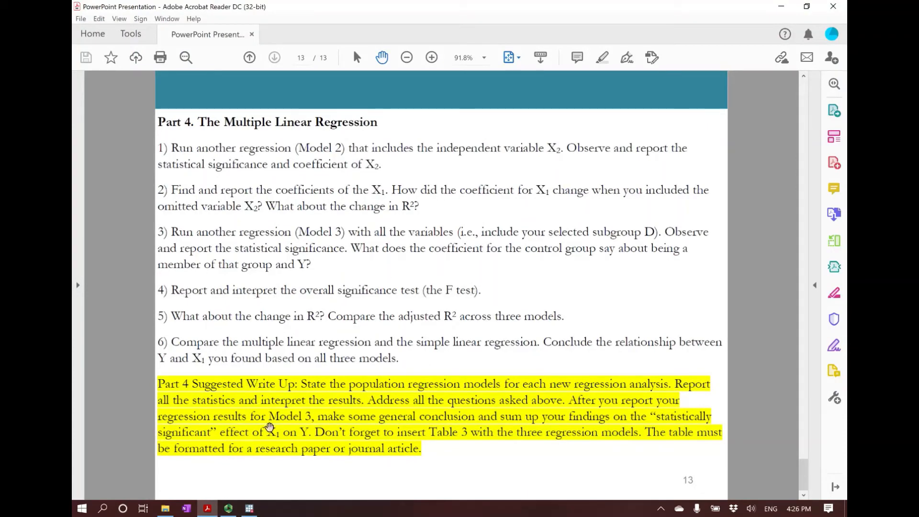
left_click(249, 508)
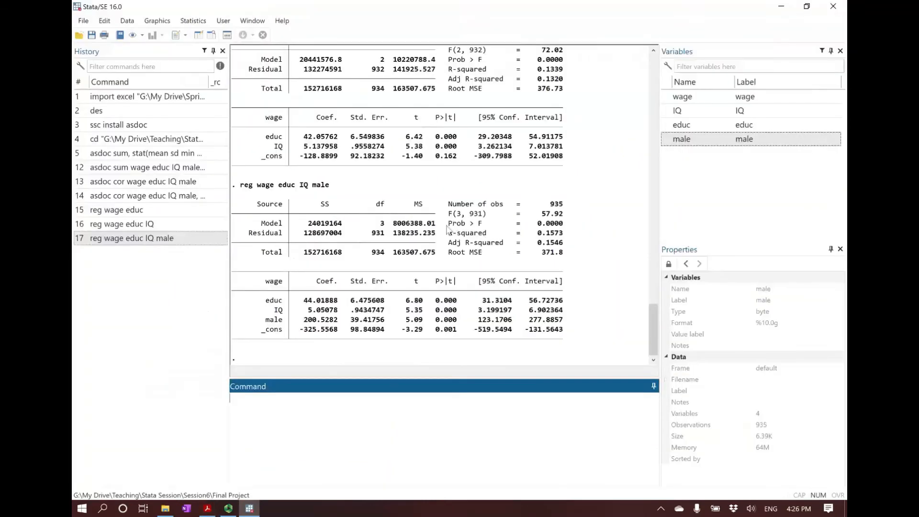
left_click(460, 226)
left_click_drag(448, 228, 561, 230)
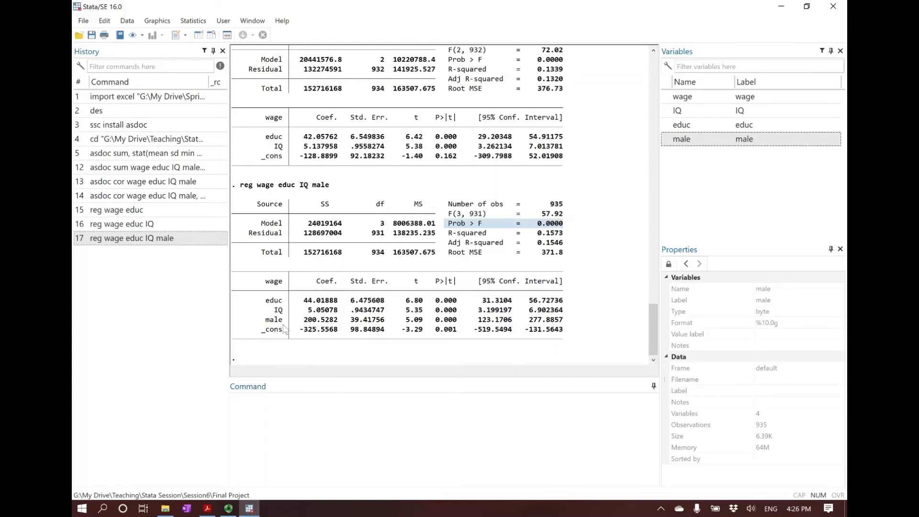
left_click(567, 229)
left_click_drag(571, 226, 452, 229)
left_click(451, 230)
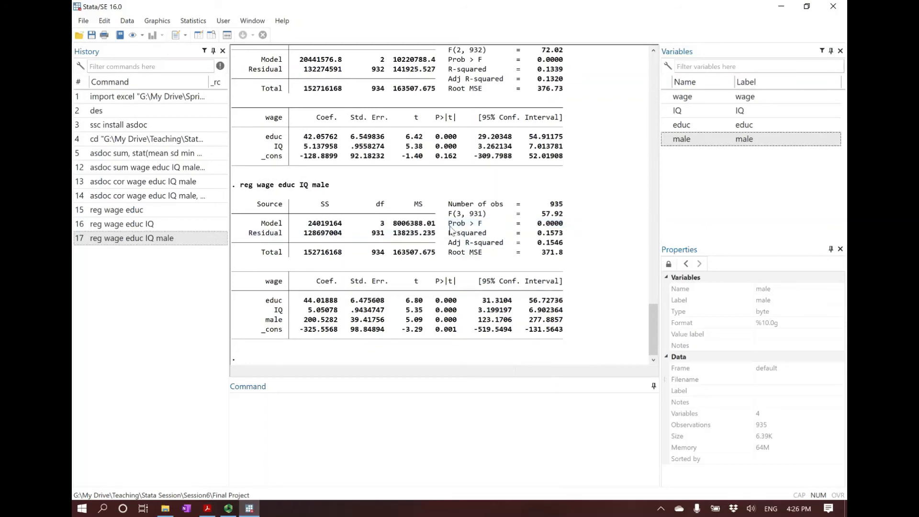
left_click_drag(451, 230, 566, 229)
left_click(565, 228)
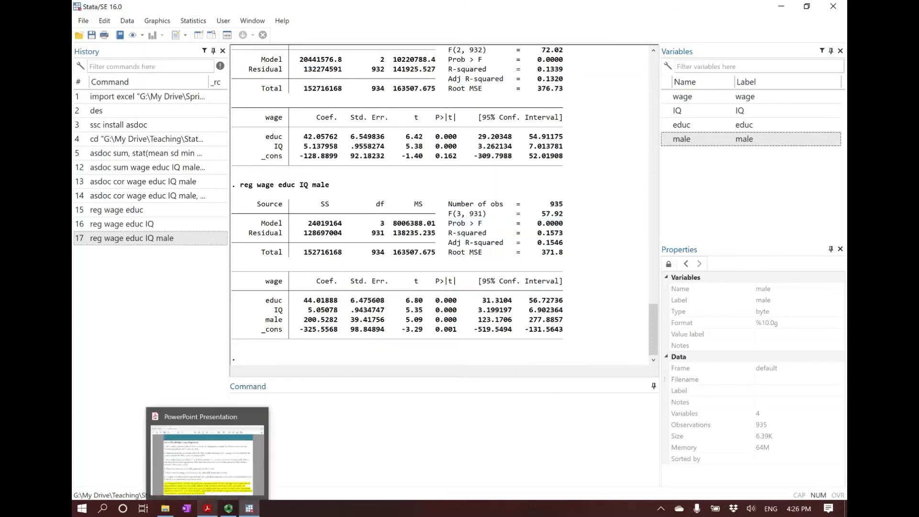
Consult the remaining Part 4 questions and the Table 3 write-up instructions in the PDF slides against the Stata regression output
left_click(211, 510)
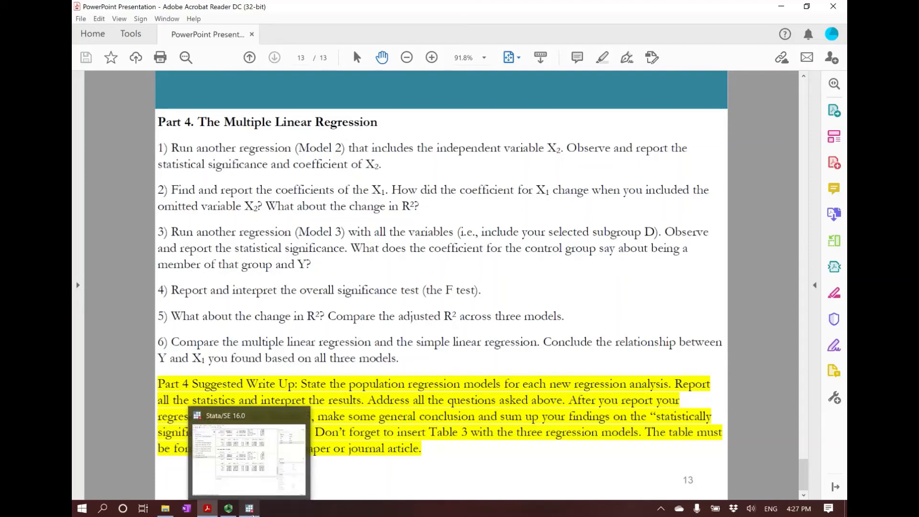
left_click(250, 509)
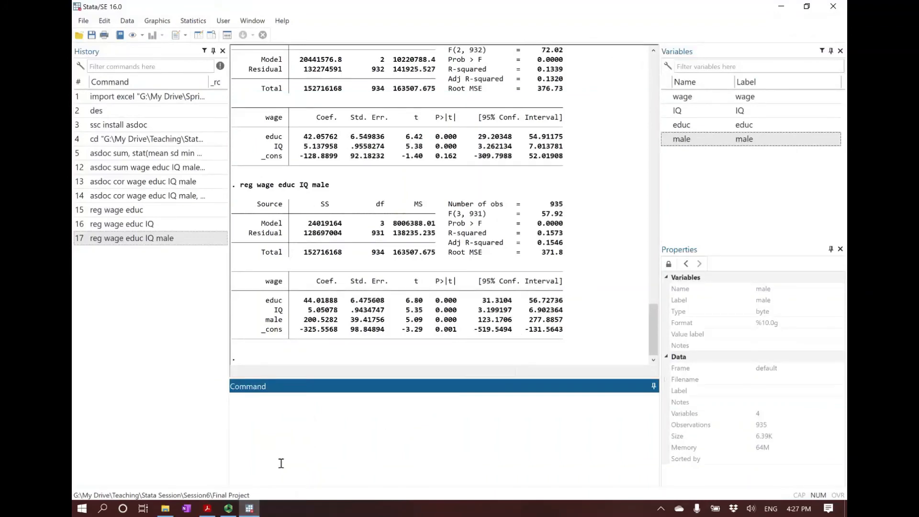
left_click(210, 513)
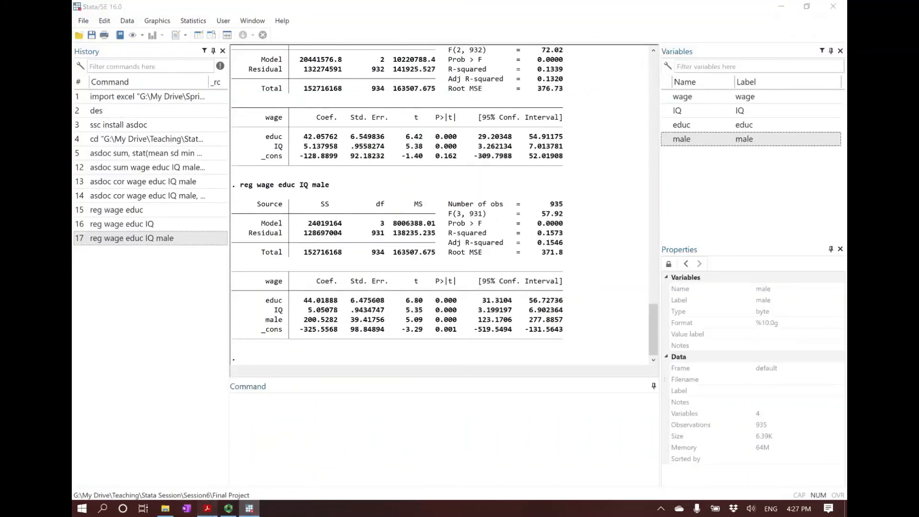
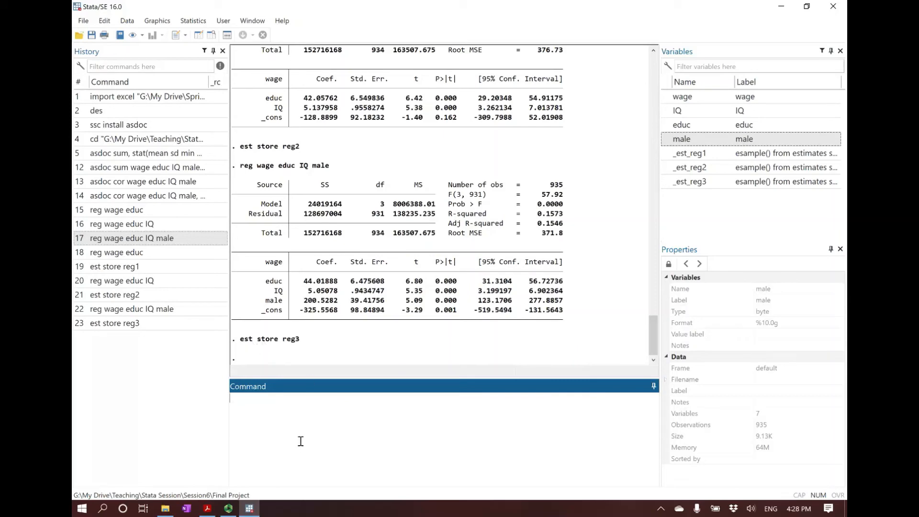
Copy the esttab command from the Table 3 slide in the PDF into Stata's command window and join it into one line
left_click(207, 508)
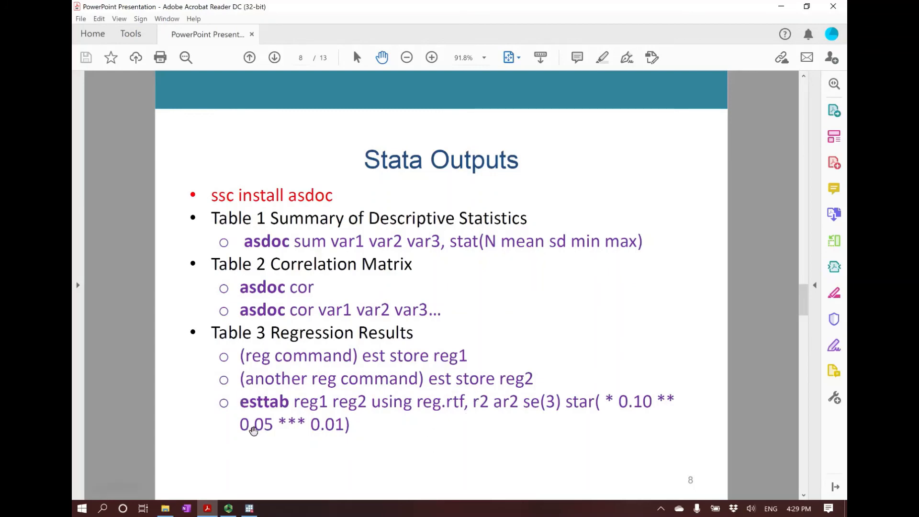
left_click_drag(240, 405, 356, 425)
key("ctrl+c")
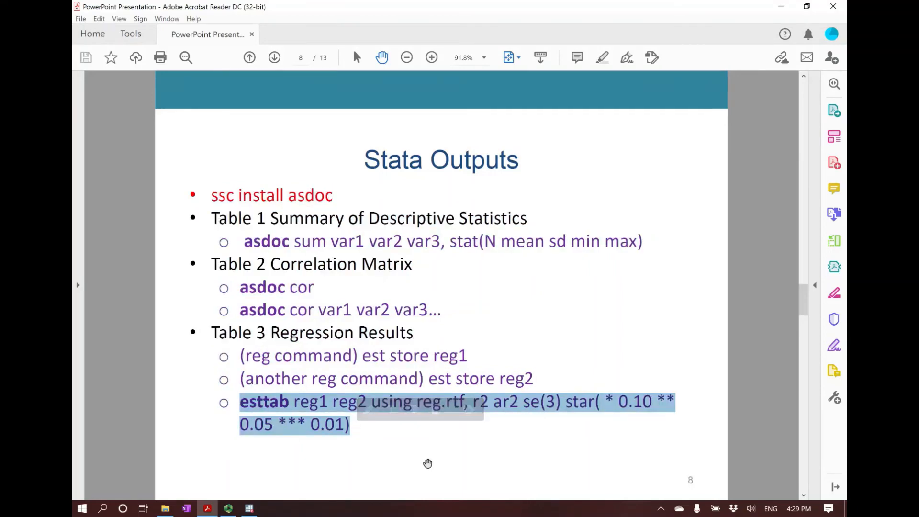
left_click(249, 508)
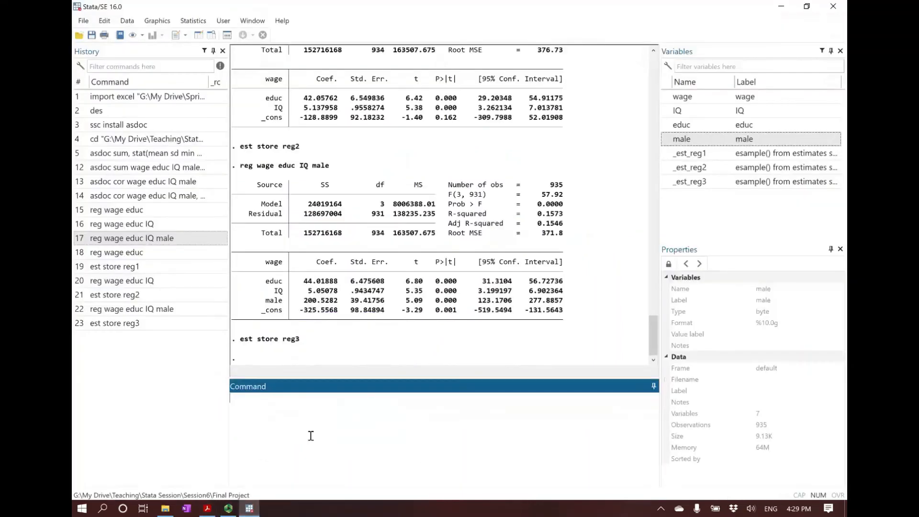
key("ctrl+v")
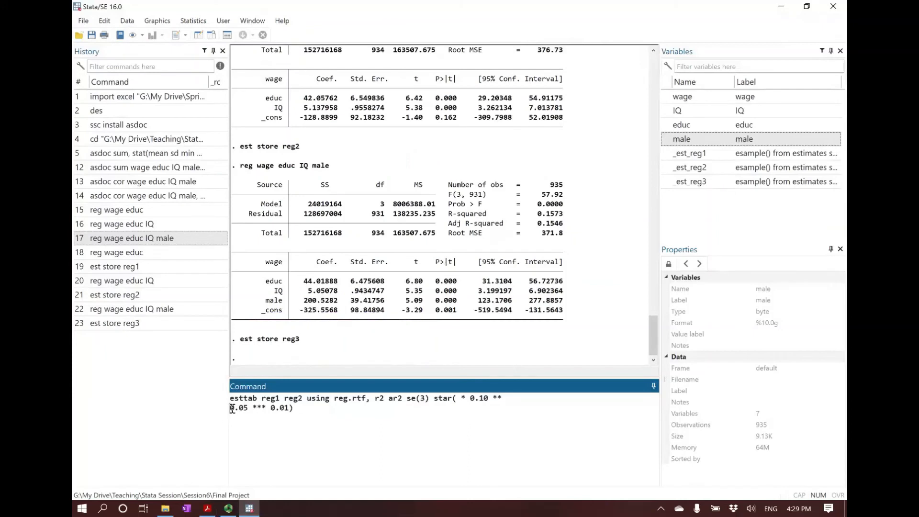
key("BackSpace")
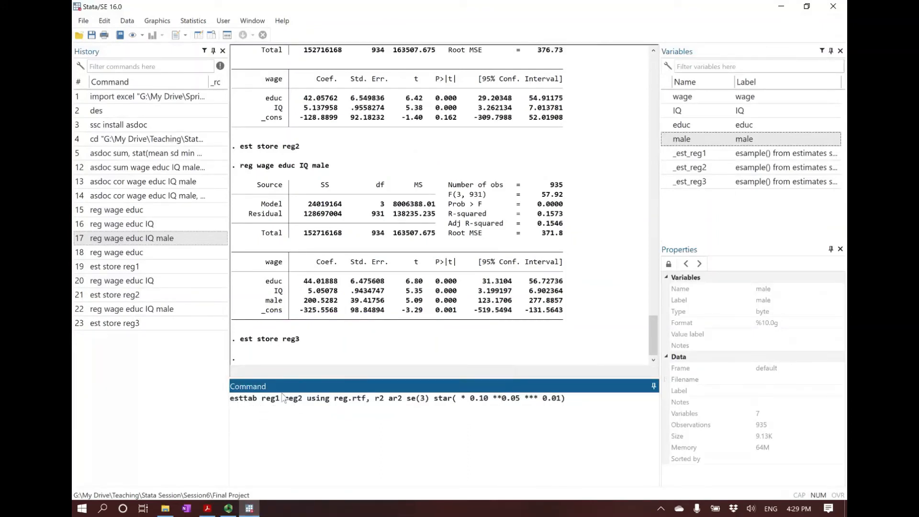
Add reg3 after reg1 and reg2 in the esttab command
left_click_drag(263, 400, 303, 399)
left_click(262, 400)
type("reg3")
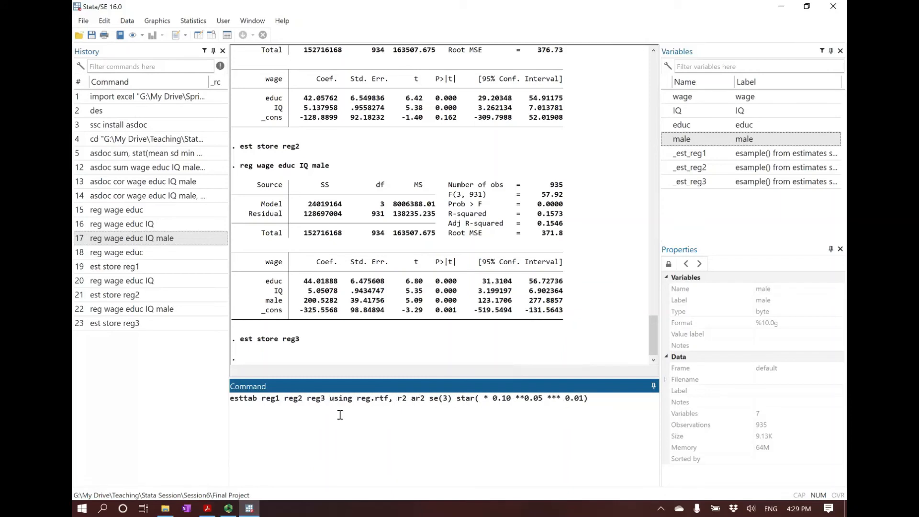
Review the "using reg.rtf," part of the esttab command, including the output file name and the comma before the options
left_click_drag(330, 398, 391, 399)
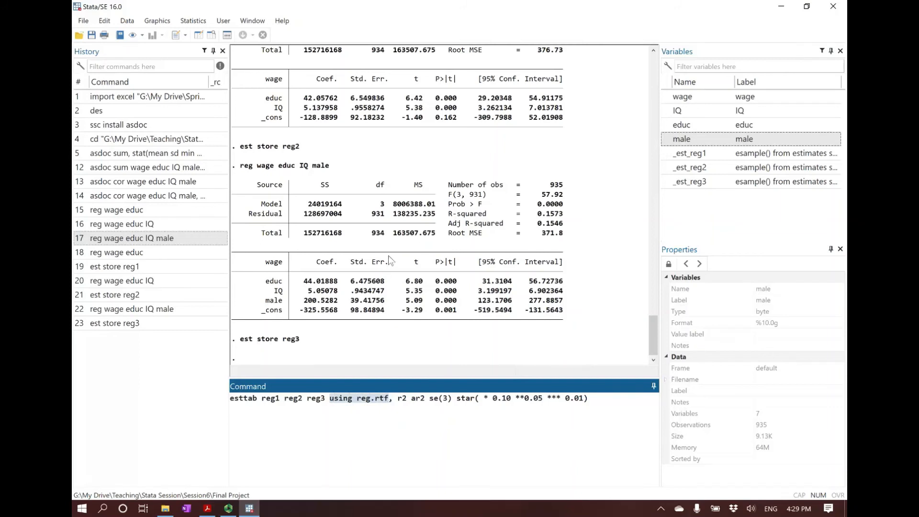
left_click(355, 399)
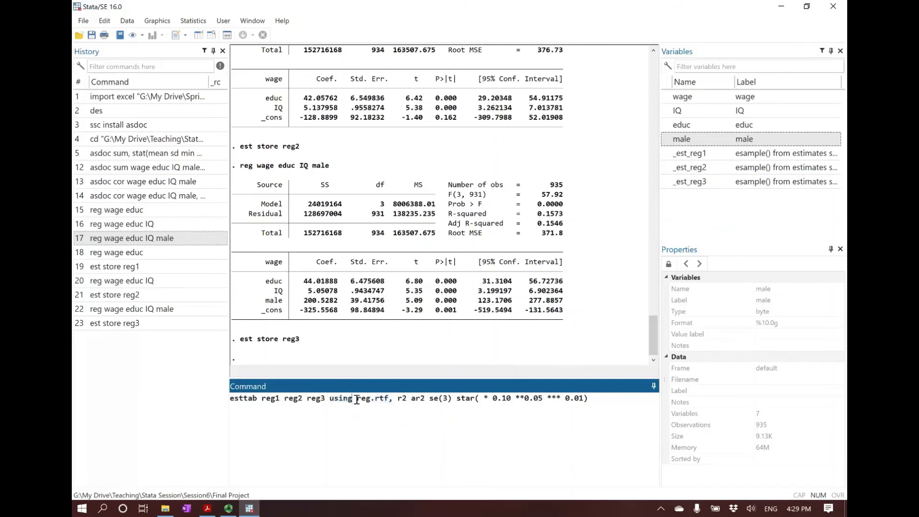
mouse_move(357, 398)
left_mouse_down()
mouse_move(387, 398)
mouse_move(371, 398)
left_mouse_up()
left_click(370, 401)
left_click(329, 399)
left_click_drag(329, 399, 389, 396)
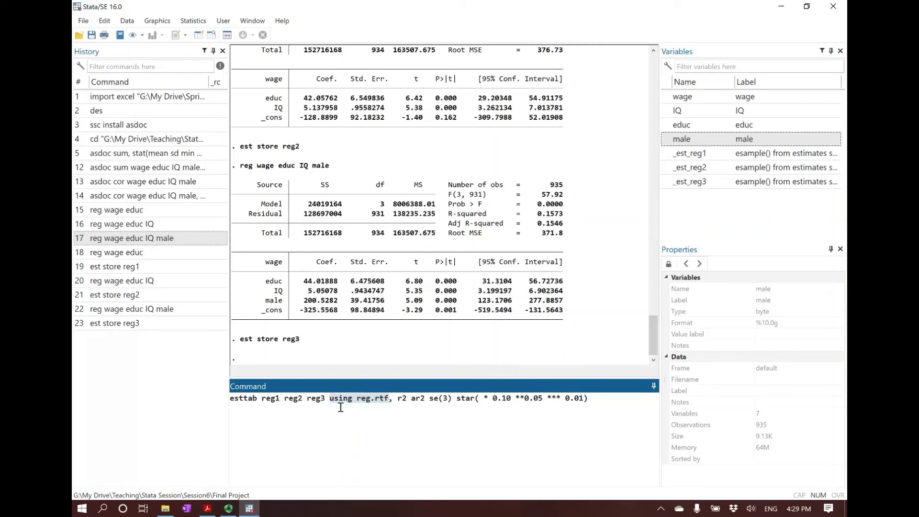
left_click(390, 398)
type(",")
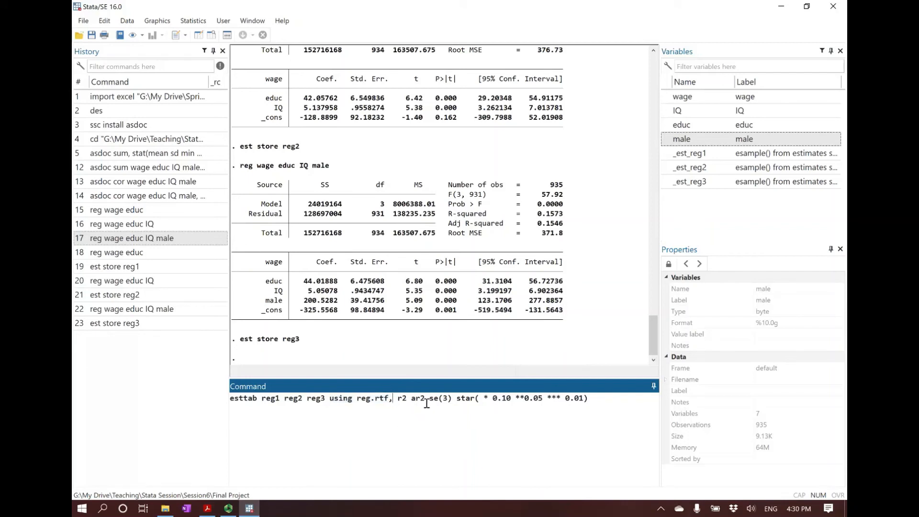
Review the esttab options r2, ar2, se(3) and the star significance levels 0.10, 0.05 and 0.01
left_click_drag(398, 398, 592, 398)
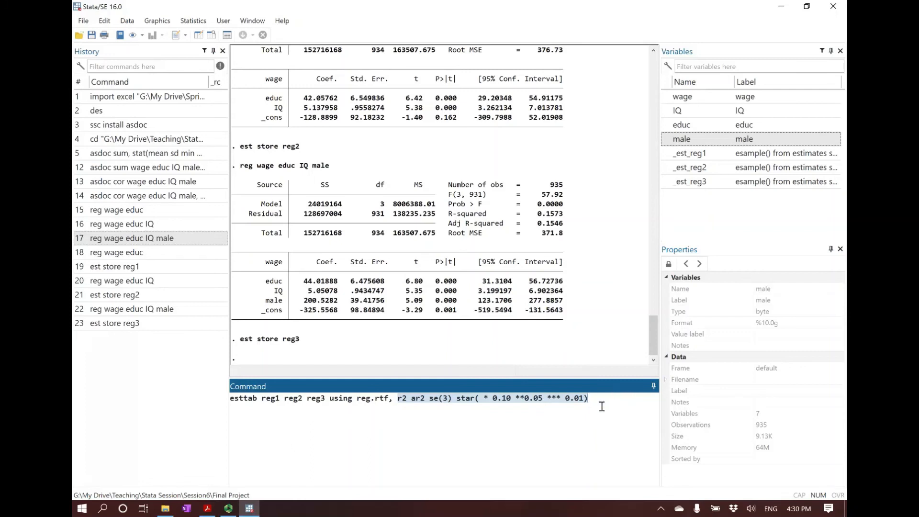
left_click(405, 399)
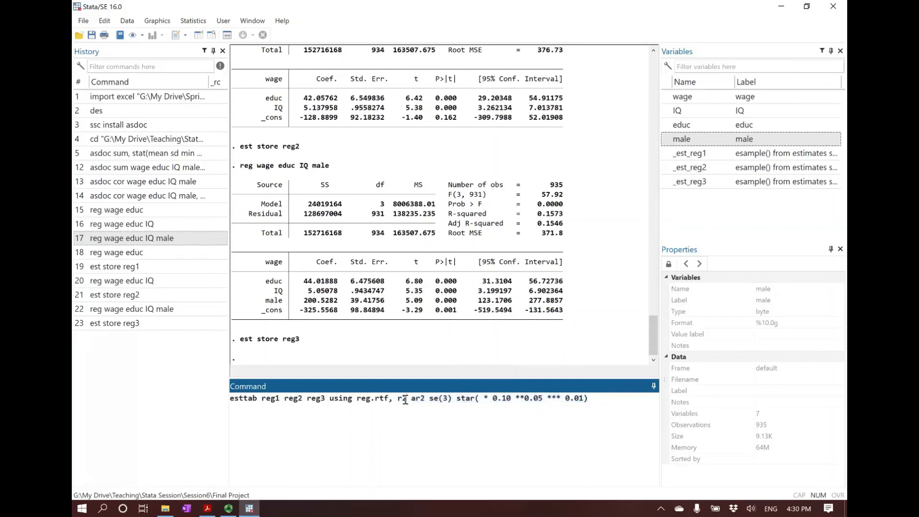
double_click(400, 398)
left_click(425, 398, "shift")
left_click_drag(429, 399, 452, 402)
left_click(452, 400)
left_click_drag(456, 399, 592, 405)
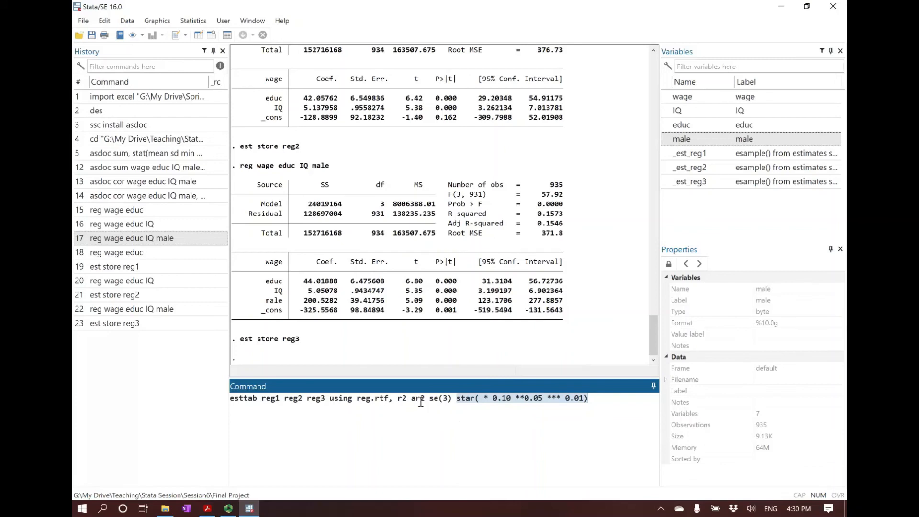
left_click(398, 402)
left_click_drag(588, 398, 529, 396)
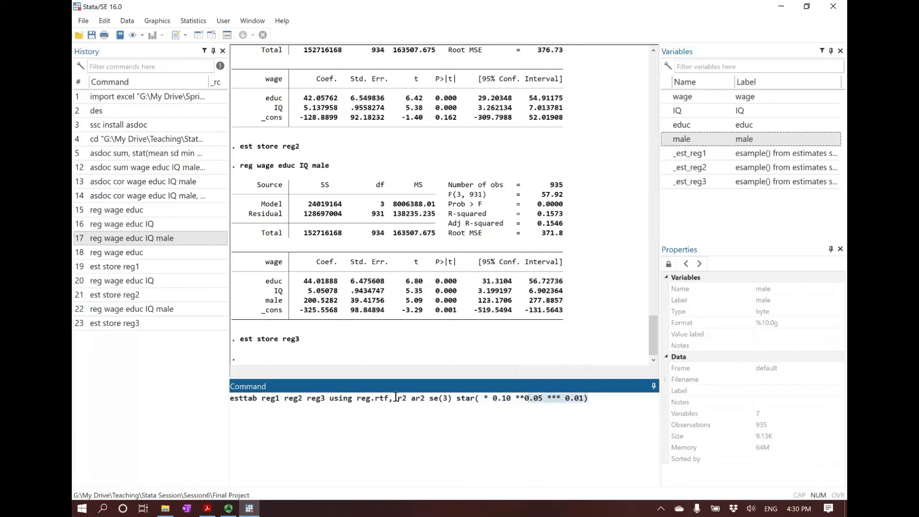
left_click_drag(400, 403, 596, 397)
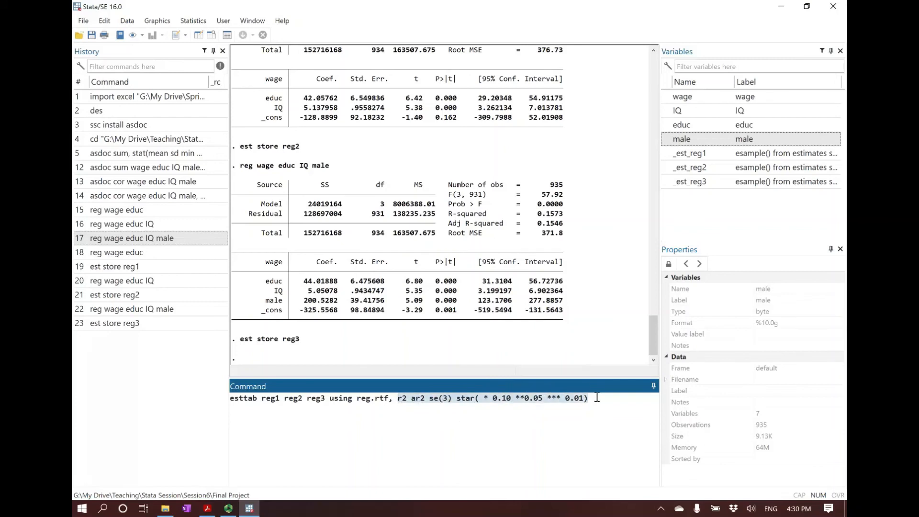
left_click(599, 398)
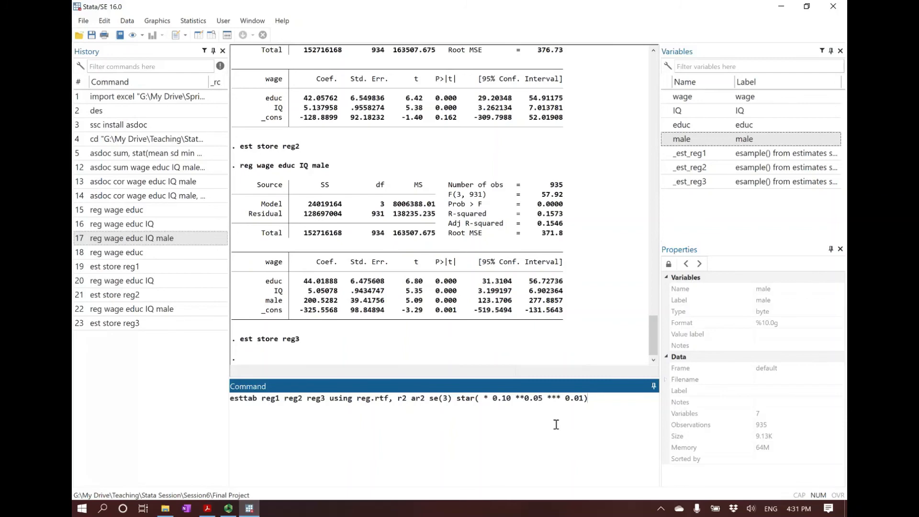
Run the esttab command for reg1, reg2 and reg3 into reg.rtf, inserting a space between ** and 0.05 in the star option
key("Return")
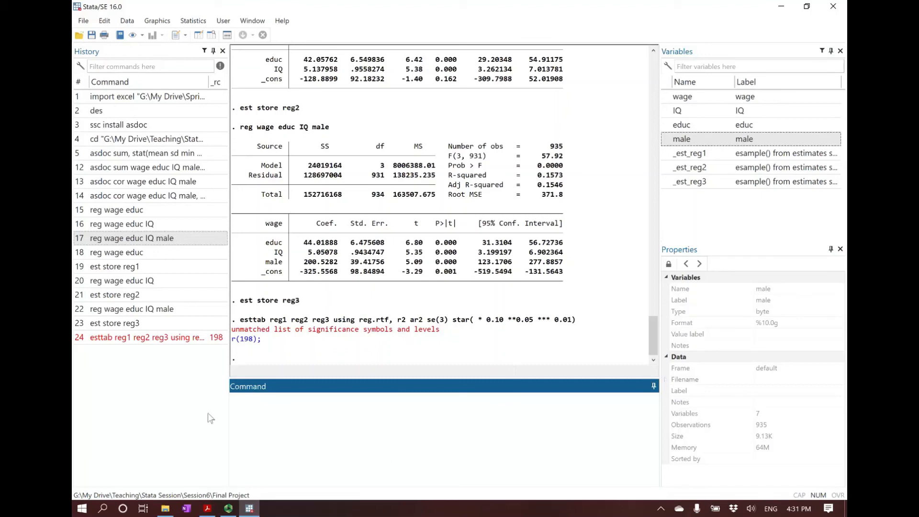
left_click(165, 338)
left_click(493, 399)
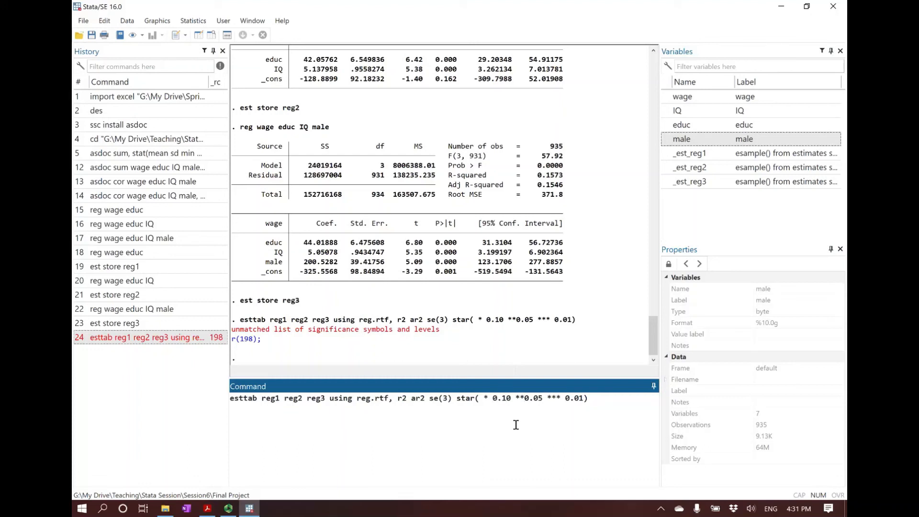
key("Return")
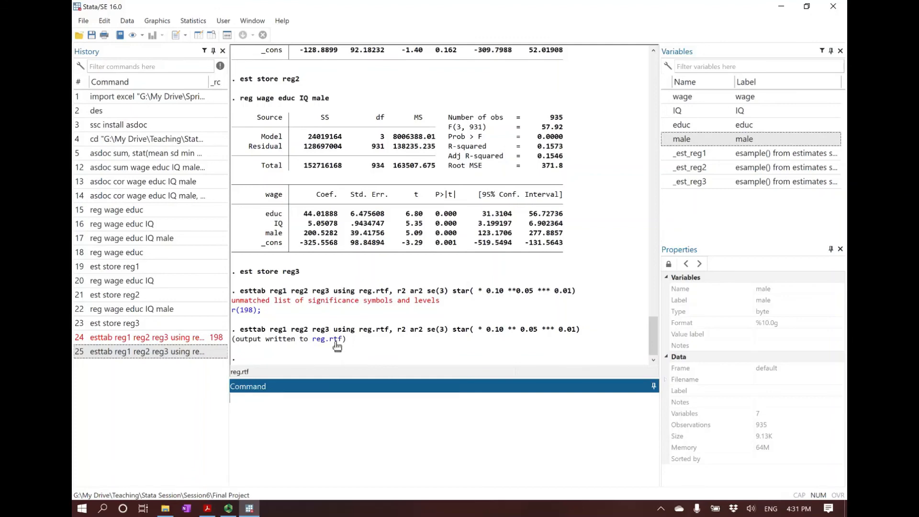
Locate the reg file in the Final Project folder, and open reg.rtf in Word from the link in Stata's output
left_click(165, 508)
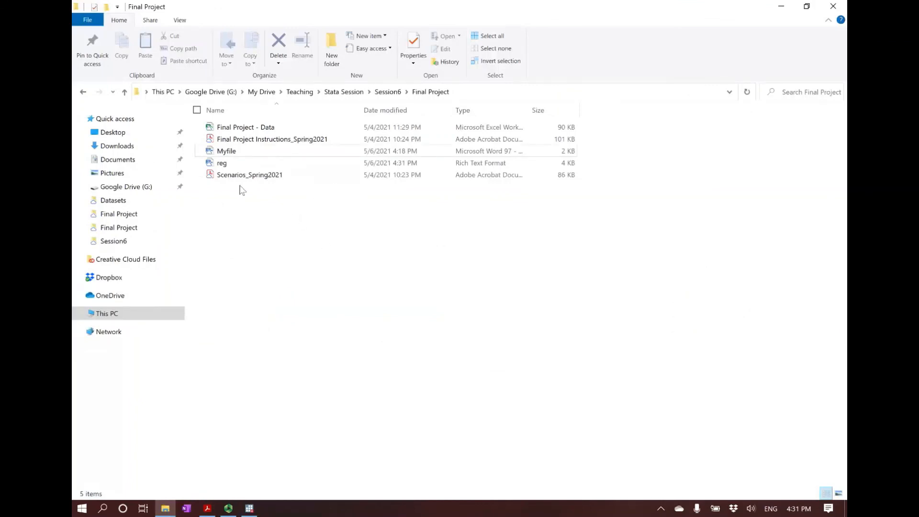
left_click(224, 164)
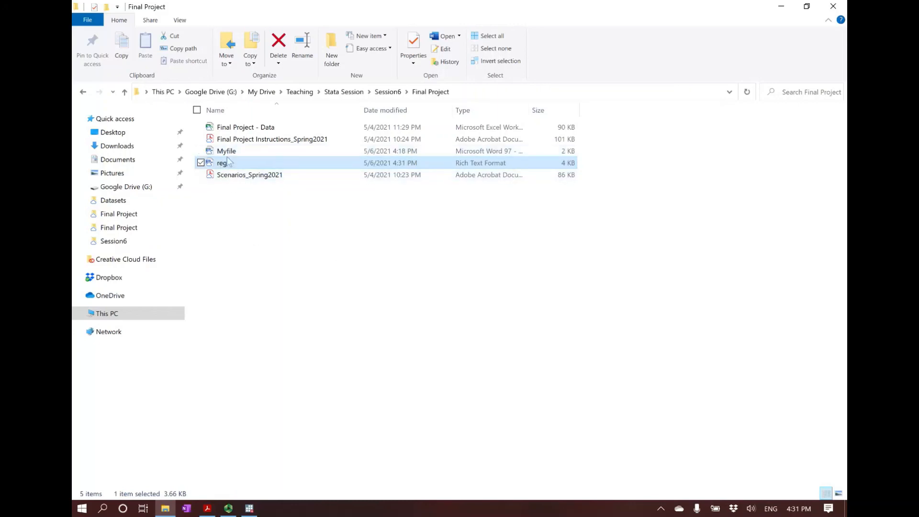
left_click(309, 302)
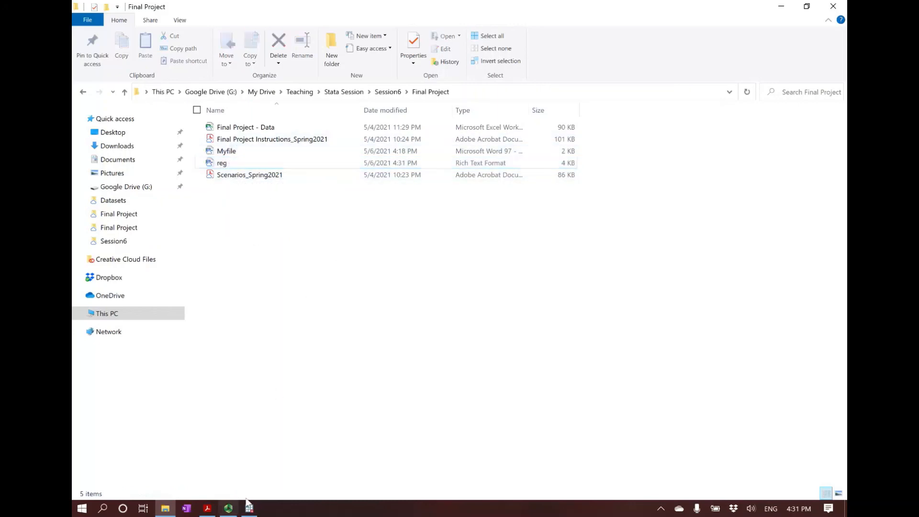
left_click(249, 508)
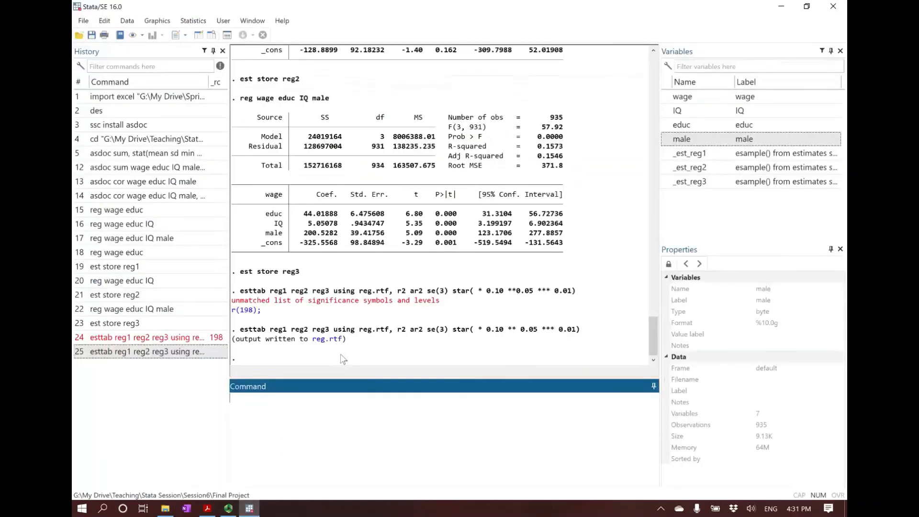
left_click(336, 354)
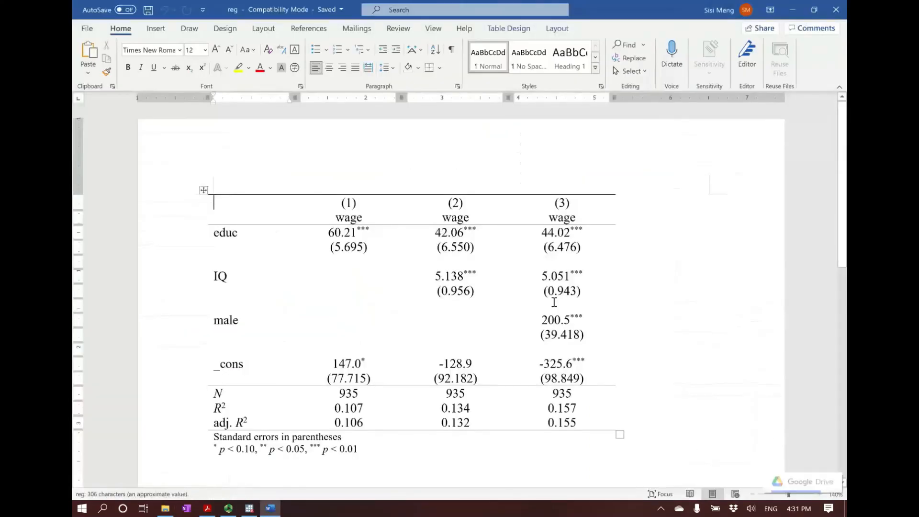
Examine the exported regression table, checking the significance note and the educ coefficient stars across models (1), (2) and (3)
scroll(689, 316, "down", 1)
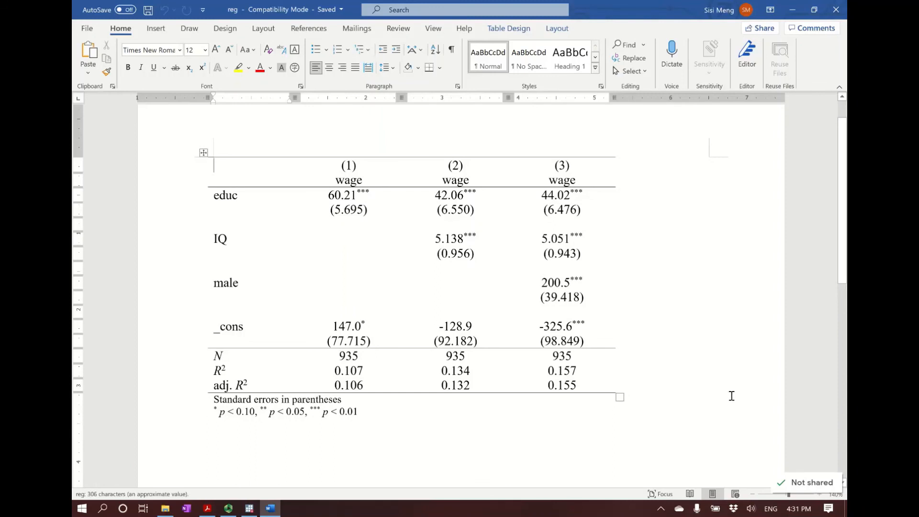
scroll(720, 382, "up", 1)
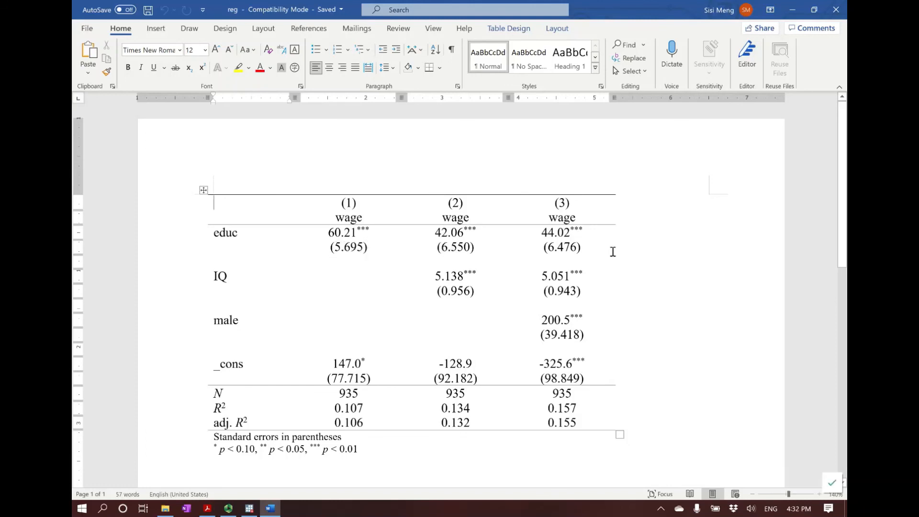
left_click(212, 449)
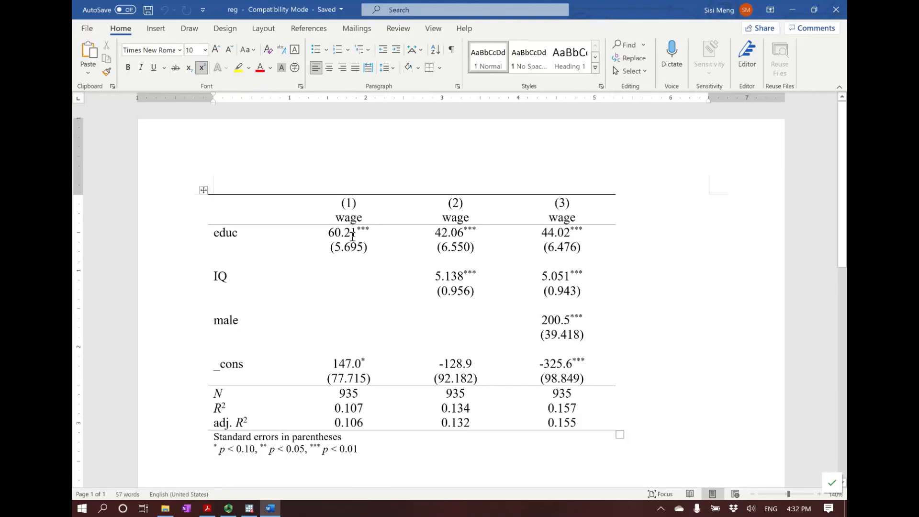
left_click(374, 233)
left_click(476, 213)
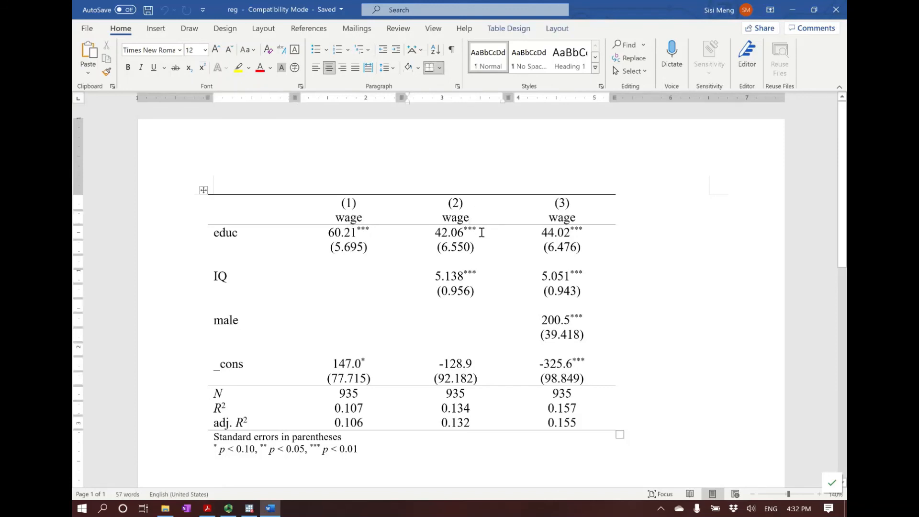
left_click(578, 218)
Compare the R² and adjusted R² rows across the three models in the regression table
left_click(165, 427)
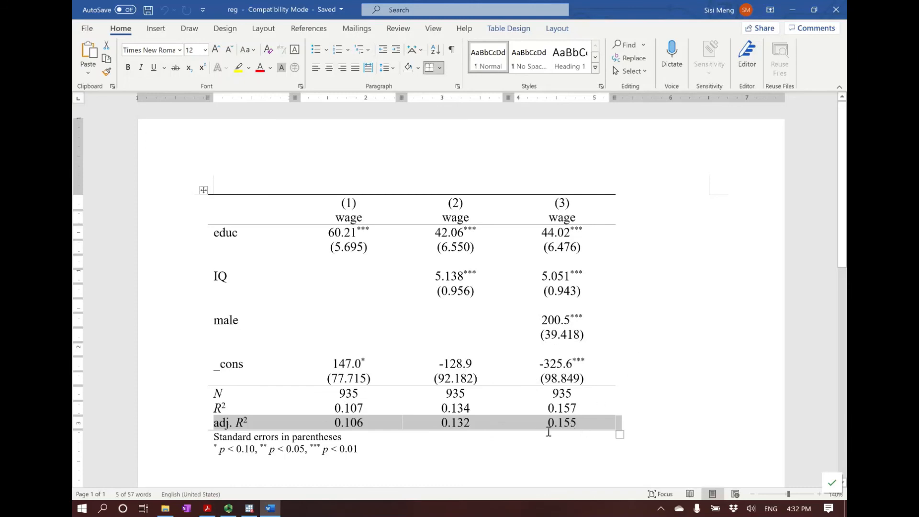
left_click(577, 428)
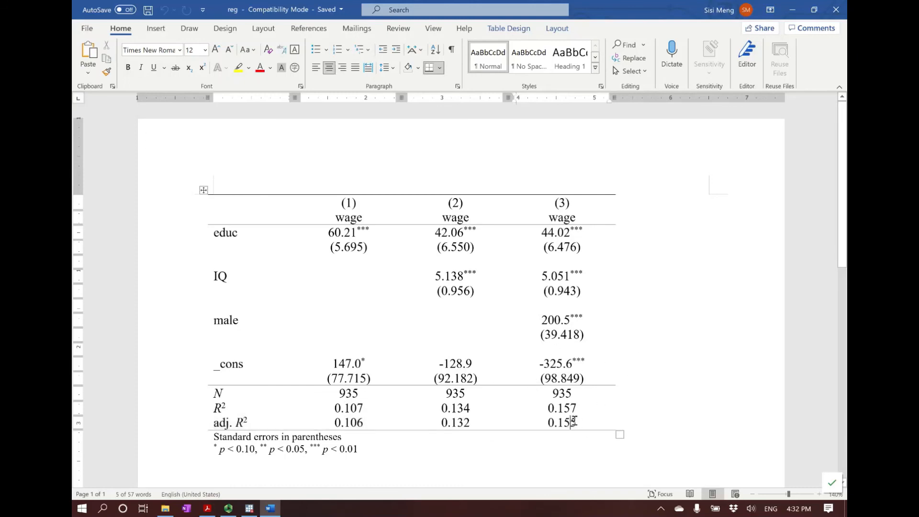
mouse_move(566, 427)
left_mouse_down()
mouse_move(550, 428)
mouse_move(558, 414)
left_mouse_up()
left_click(581, 426)
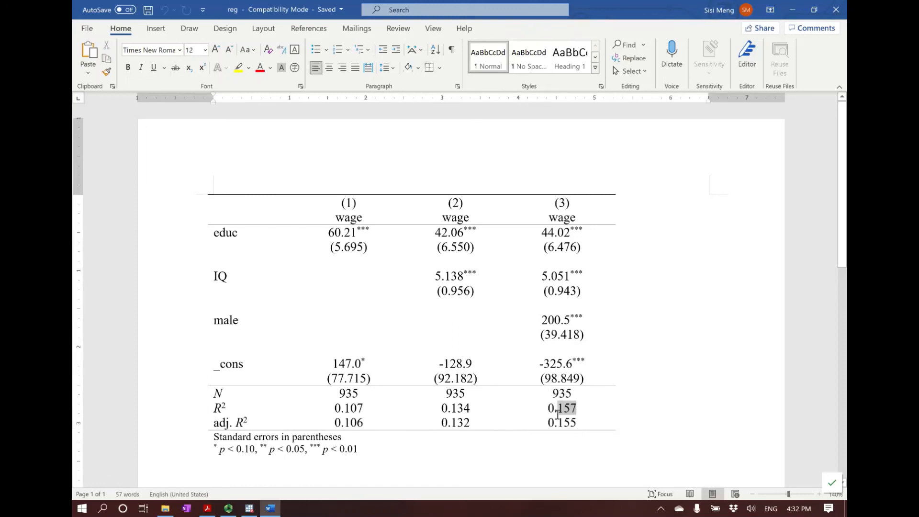
left_click(543, 448)
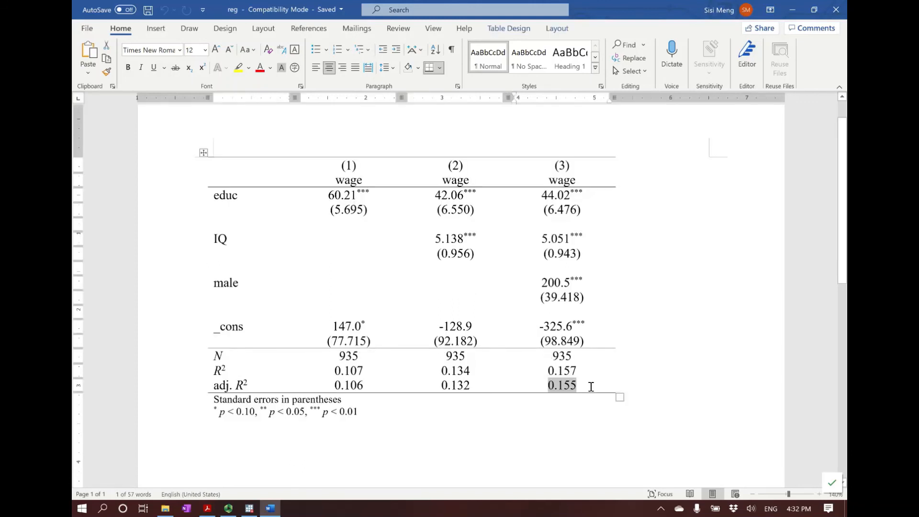
left_click(591, 386)
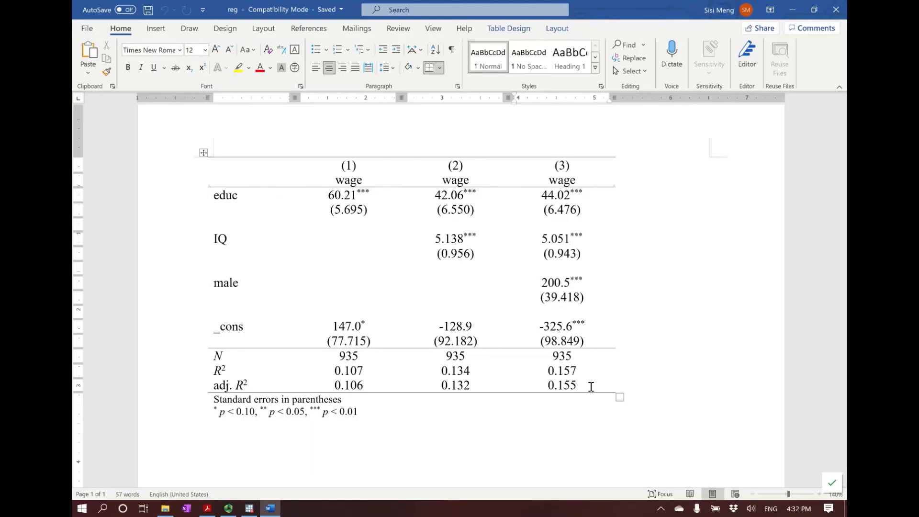
left_click(504, 419)
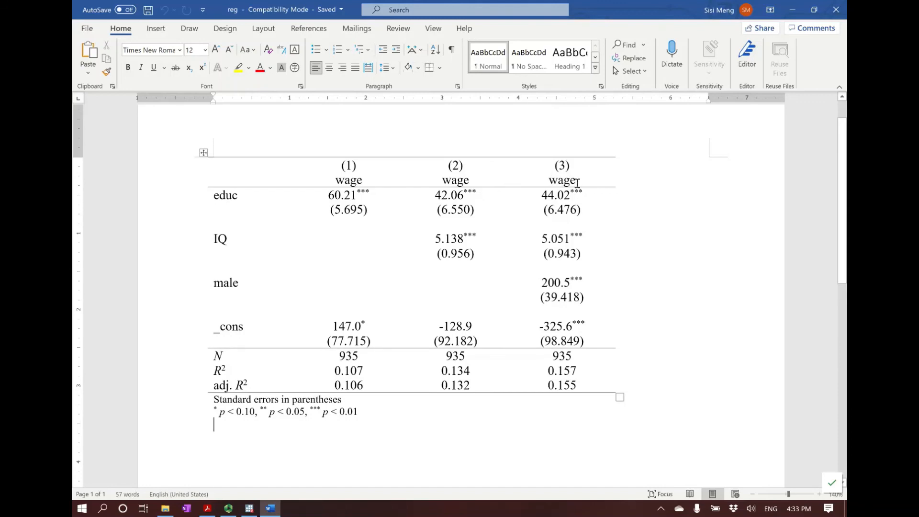
Examine the educ and male coefficients of model (3) in the regression table
key("BackSpace")
double_click(544, 197)
left_click(544, 200)
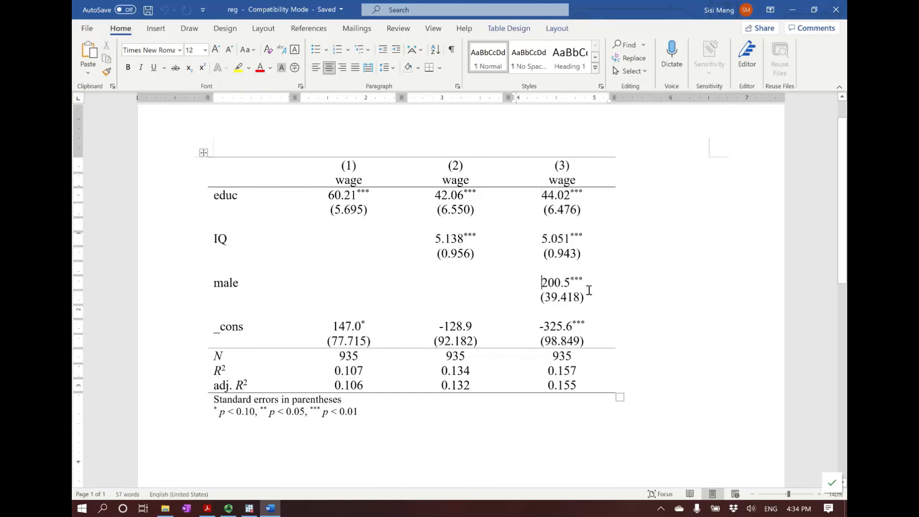
Examine the male coefficient with its standard error in model (3), and compare the educ row across the regression table
left_click(544, 287)
left_click_drag(546, 282, 584, 290)
left_click(586, 301)
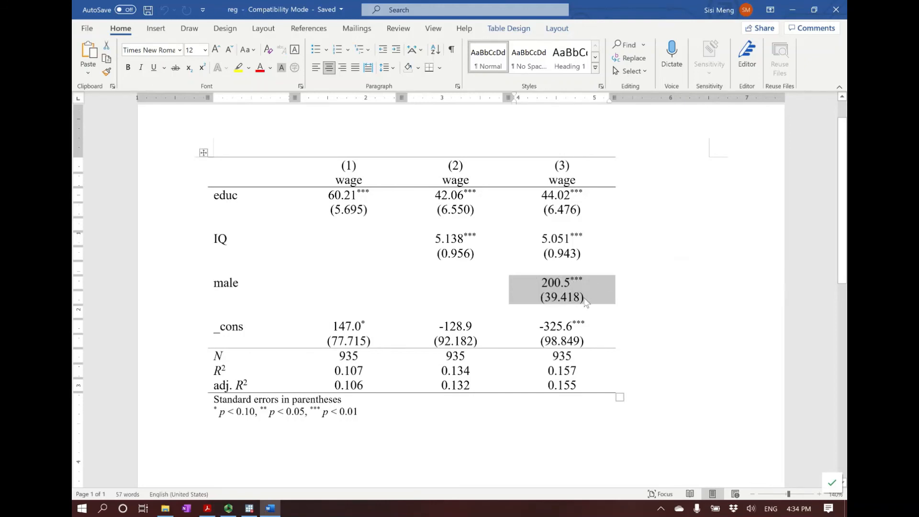
left_click(540, 196)
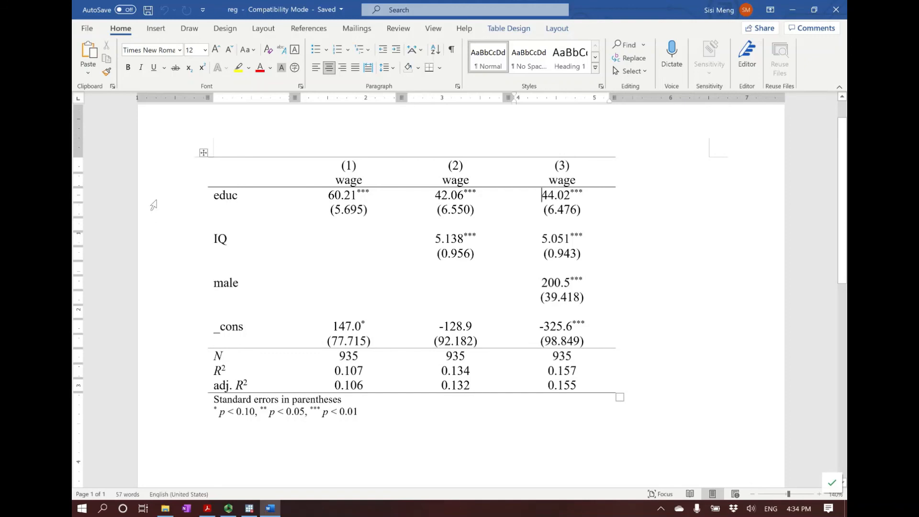
left_click(238, 196)
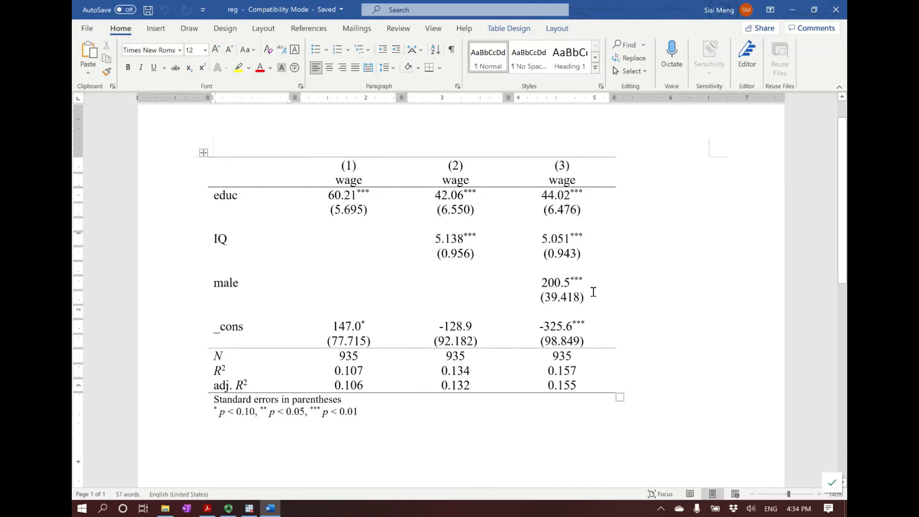
left_click(175, 203)
left_click(376, 283)
left_click(596, 211)
left_click(595, 213)
Switch to the Final Project slides in Acrobat Reader and review the instructions from the project overview through Part 4, The Multiple Linear Regression
left_click(207, 508)
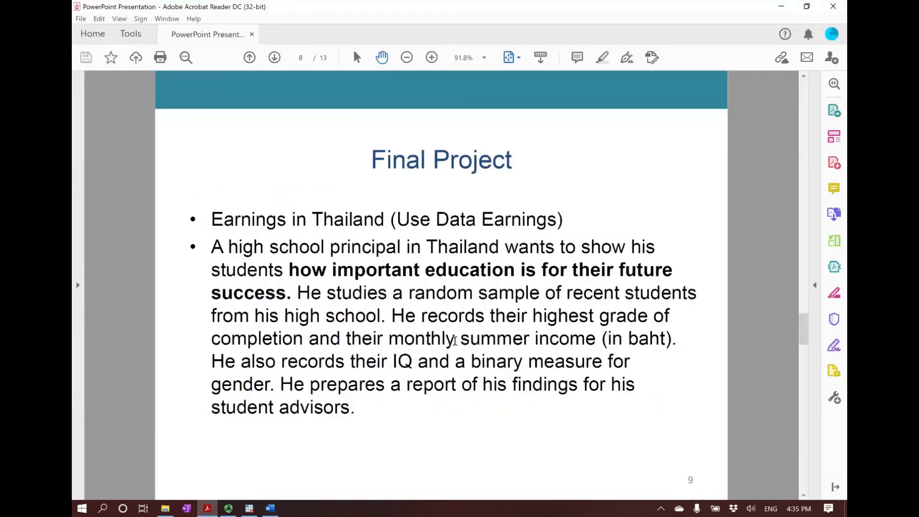
scroll(455, 340, "down", 3)
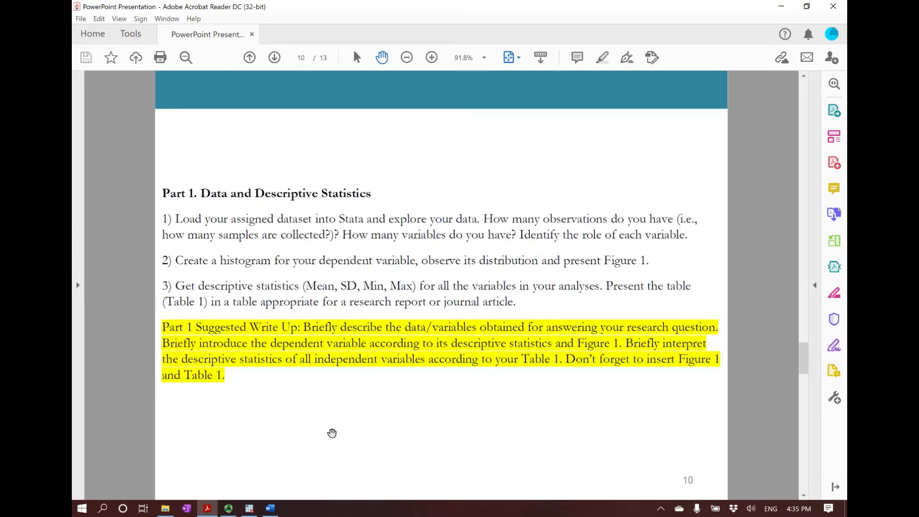
scroll(364, 430, "down", 2)
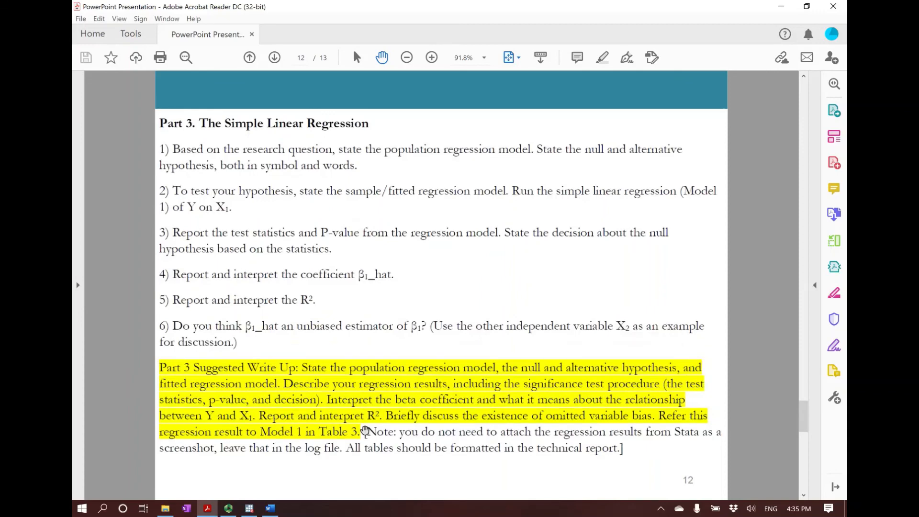
scroll(364, 430, "down", 1)
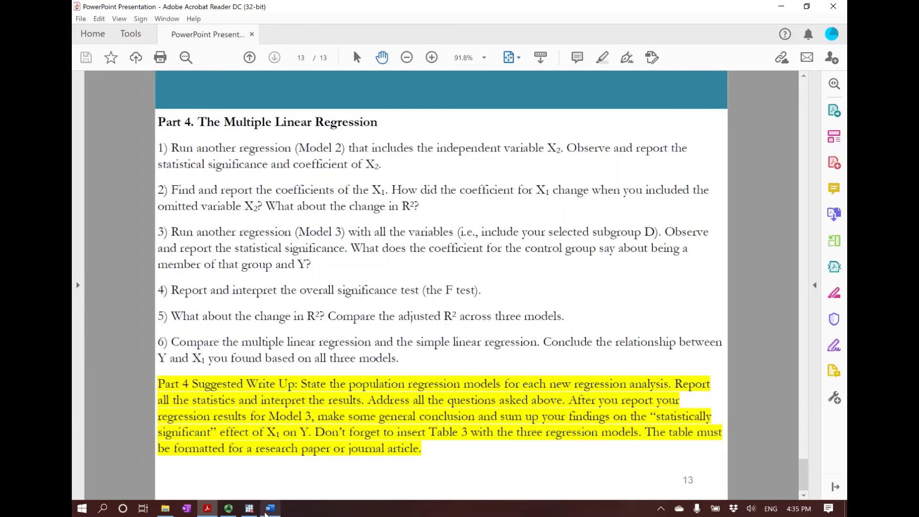
mouse_move(273, 511)
mouse_move(228, 508)
left_click(262, 463)
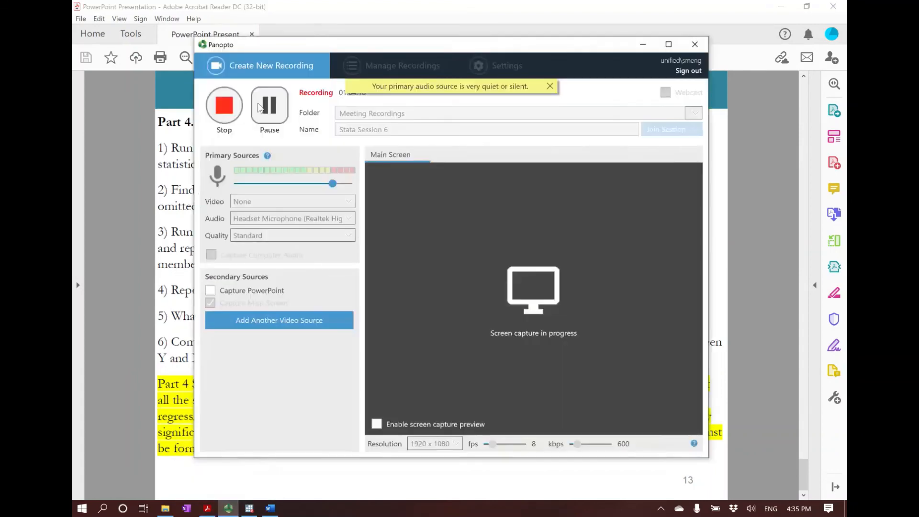